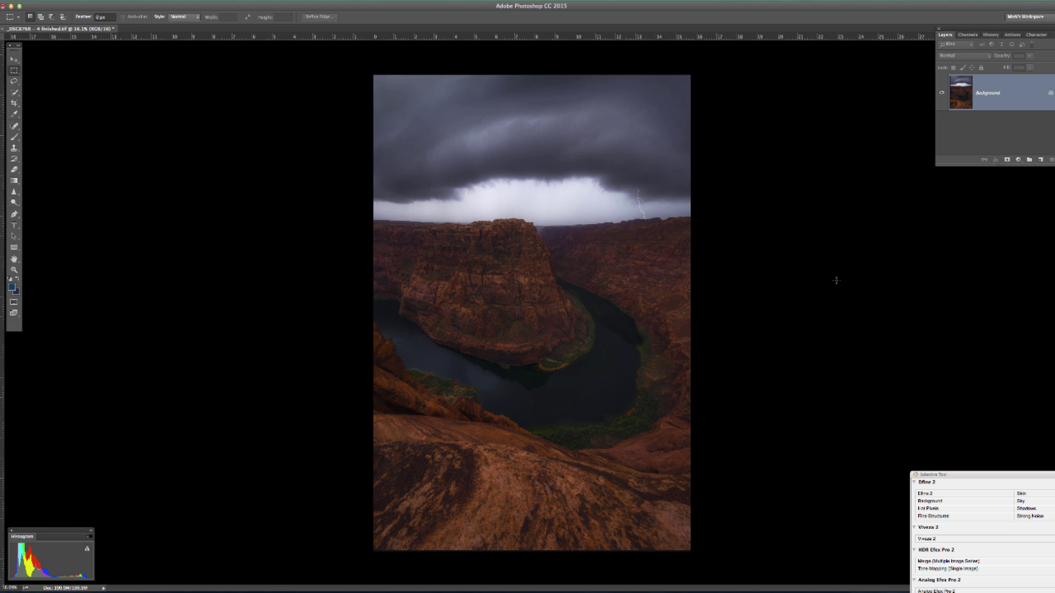
# Step: Open Image Size for the 4716 × 7874 px photo and review the Resample methods
pyautogui.click(117, 1)
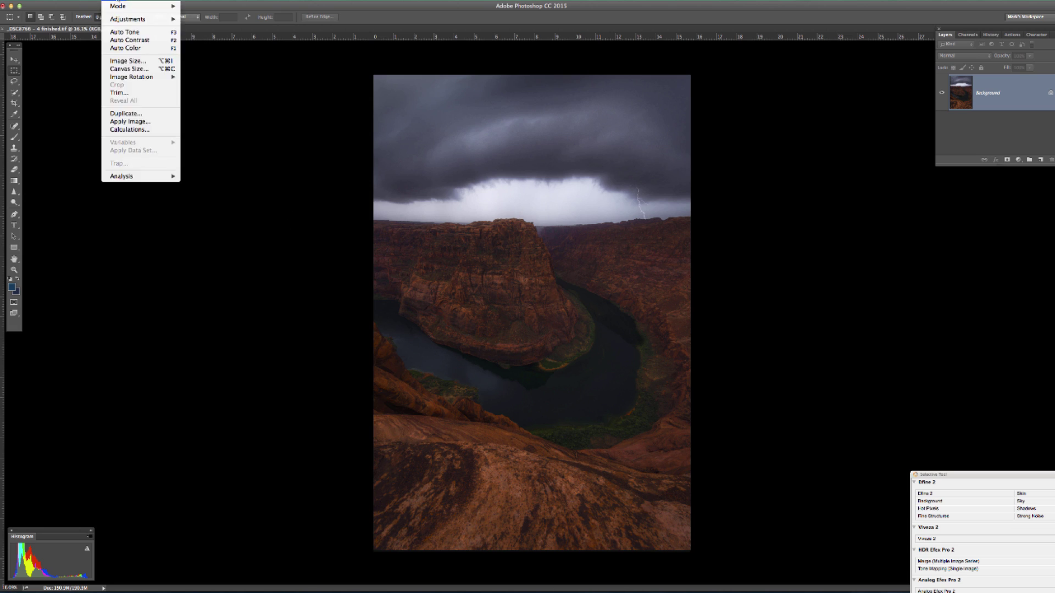
pyautogui.click(128, 61)
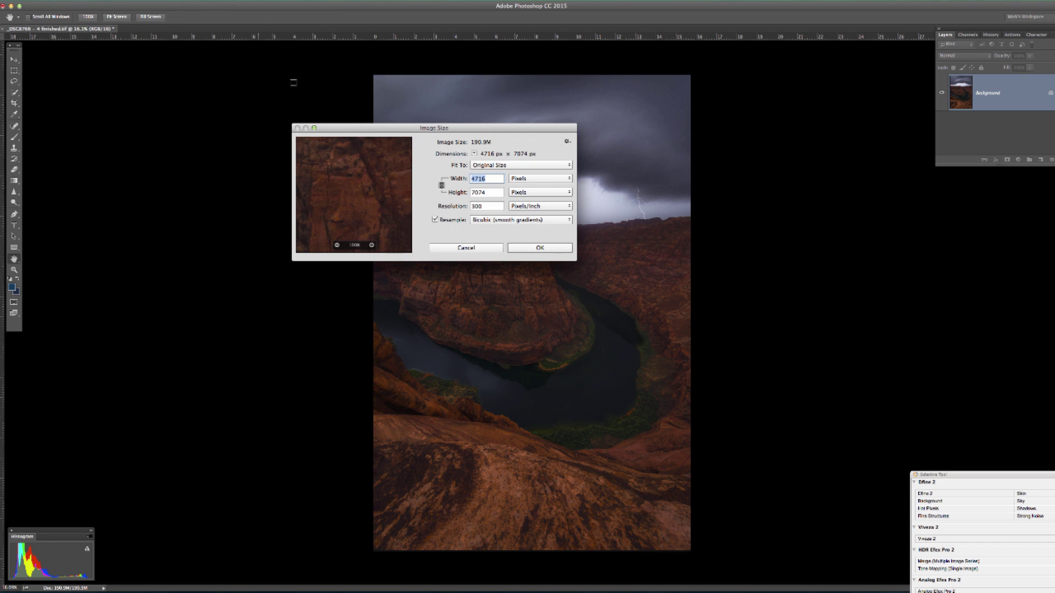
pyautogui.click(479, 222)
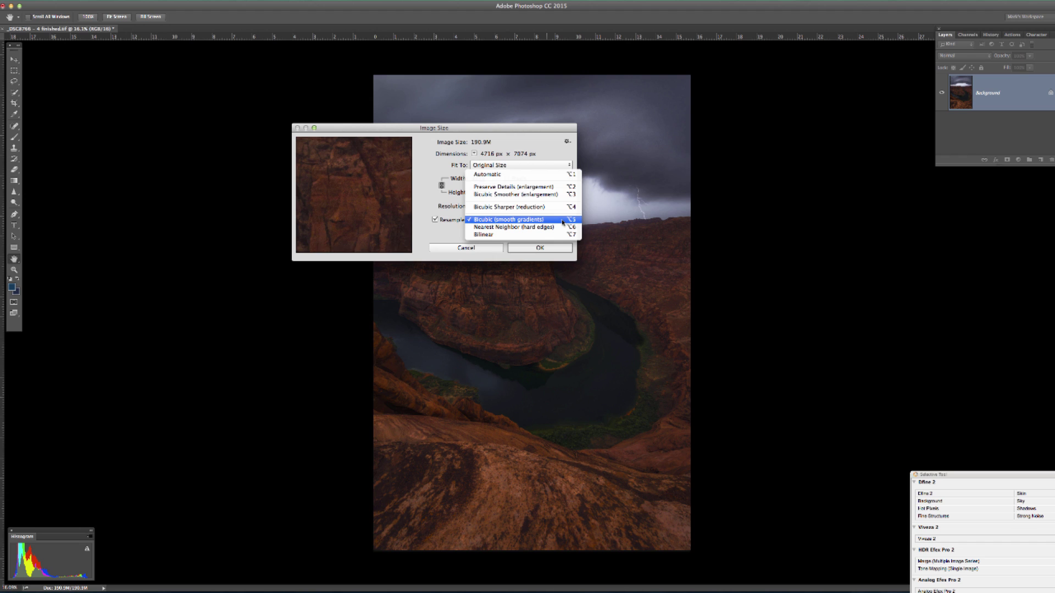
# Step: Keep Bicubic resampling and enter 72 ppi resolution with a 3000 px height
pyautogui.click(562, 222)
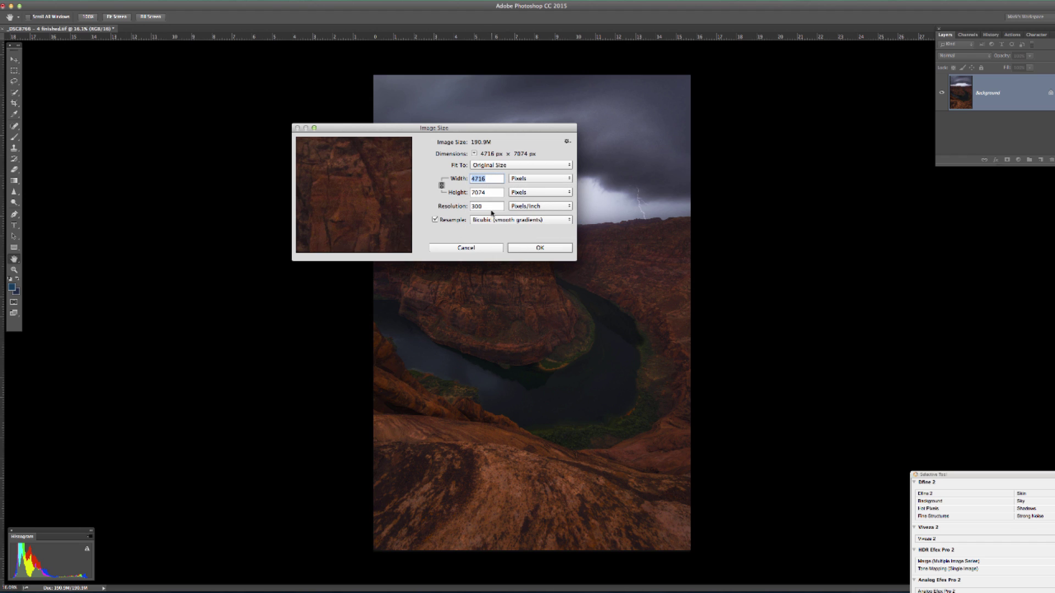
pyautogui.doubleClick(469, 204)
pyautogui.write('72')
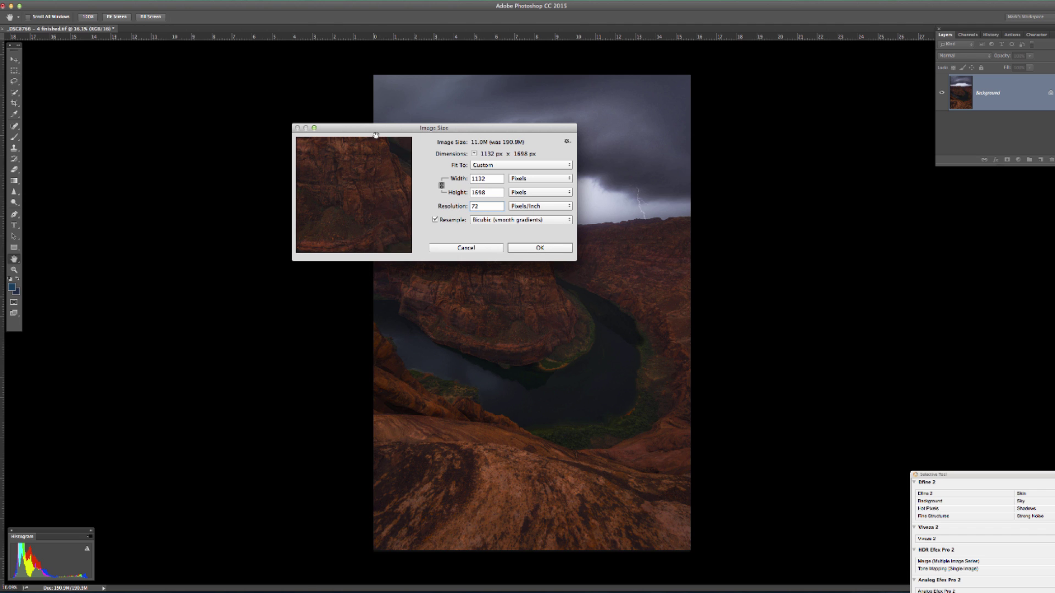
pyautogui.moveTo(371, 126); pyautogui.dragTo(376, 131)
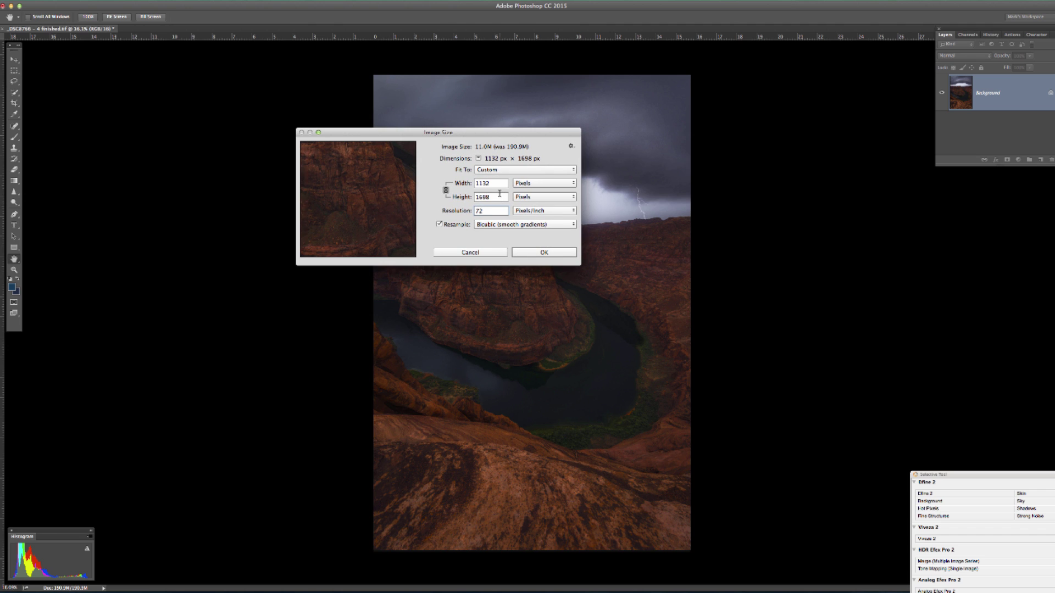
pyautogui.moveTo(497, 196); pyautogui.dragTo(457, 193)
pyautogui.write('3000')
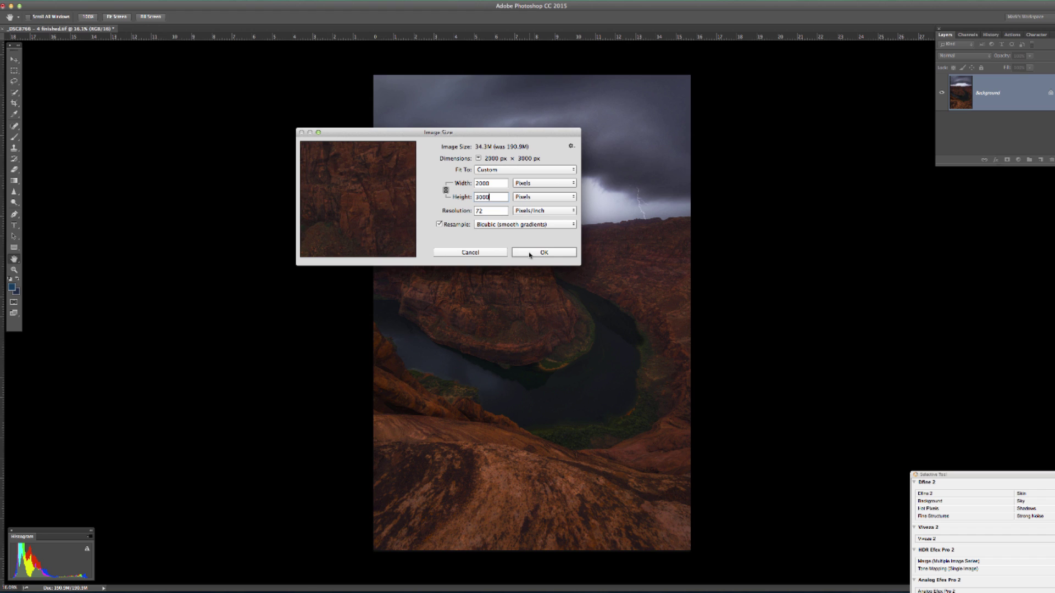
# Step: Apply the 2088 × 3000 px resize and zoom in to inspect the horseshoe rock and river bend
pyautogui.click(530, 253)
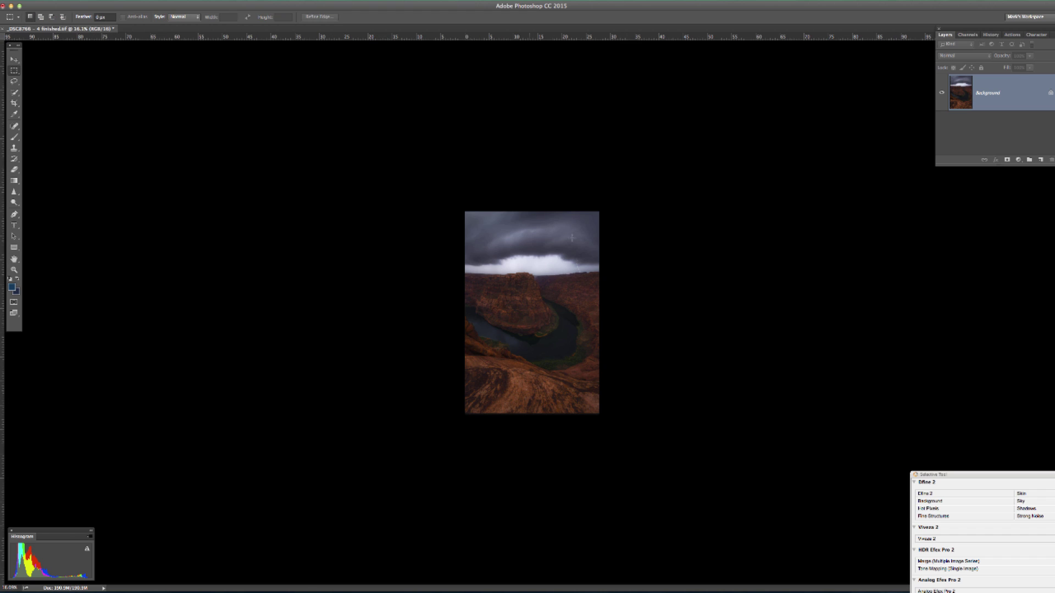
pyautogui.press('super+equal')
pyautogui.press('super+equal')
pyautogui.press('super+equal')
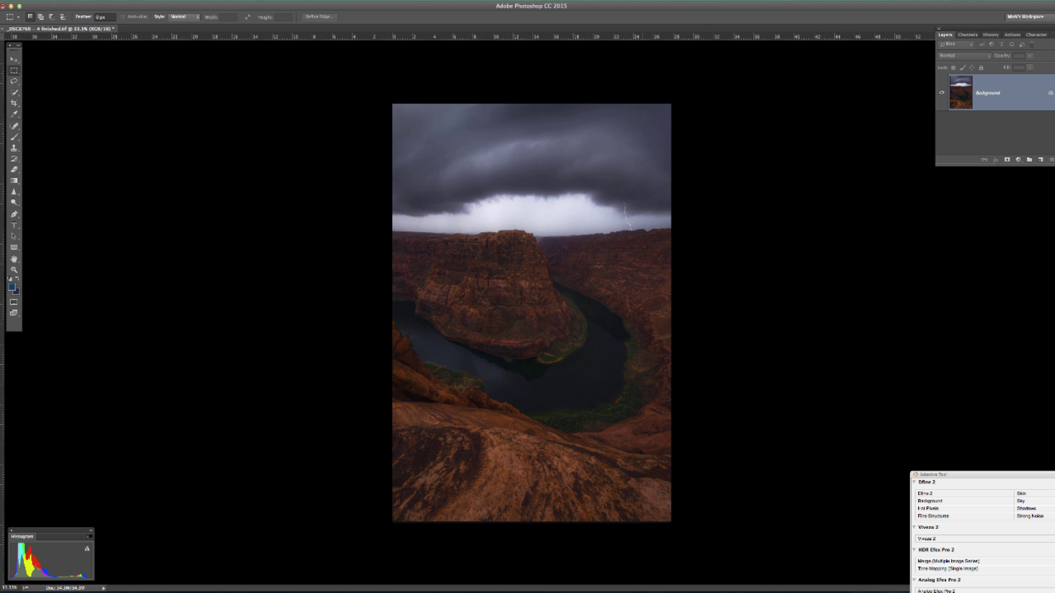
pyautogui.press('super+equal')
pyautogui.press('super+equal')
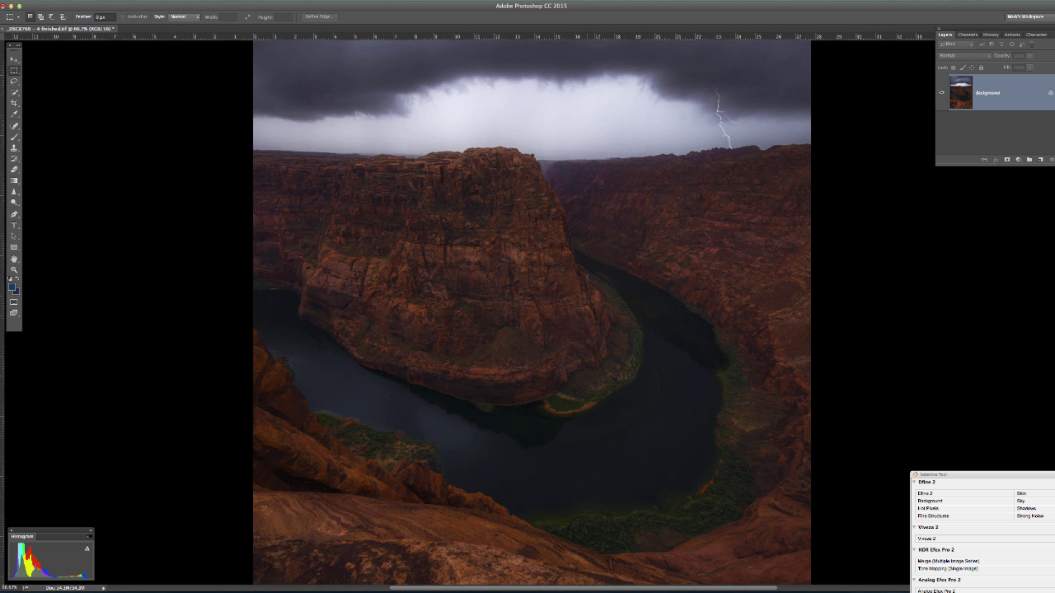
pyautogui.moveTo(575, 384); pyautogui.dragTo(559, 238)
pyautogui.press('super+equal')
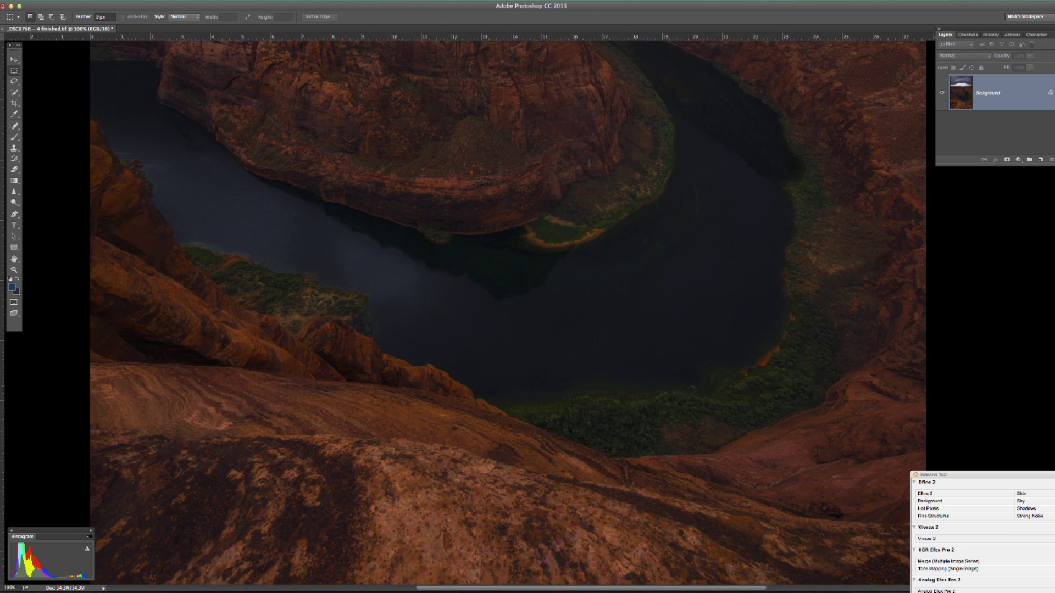
pyautogui.moveTo(563, 151); pyautogui.dragTo(566, 354)
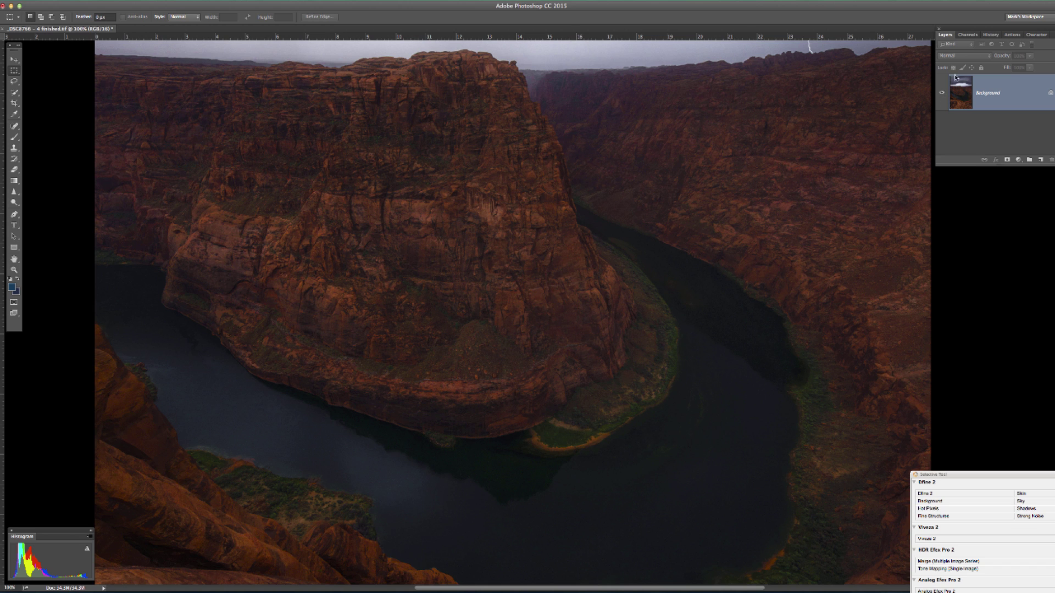
# Step: Duplicate the photo to Layer 1, rename Background to 'No 5', and select Layer 1
pyautogui.hotkey('ctrl', 'j')
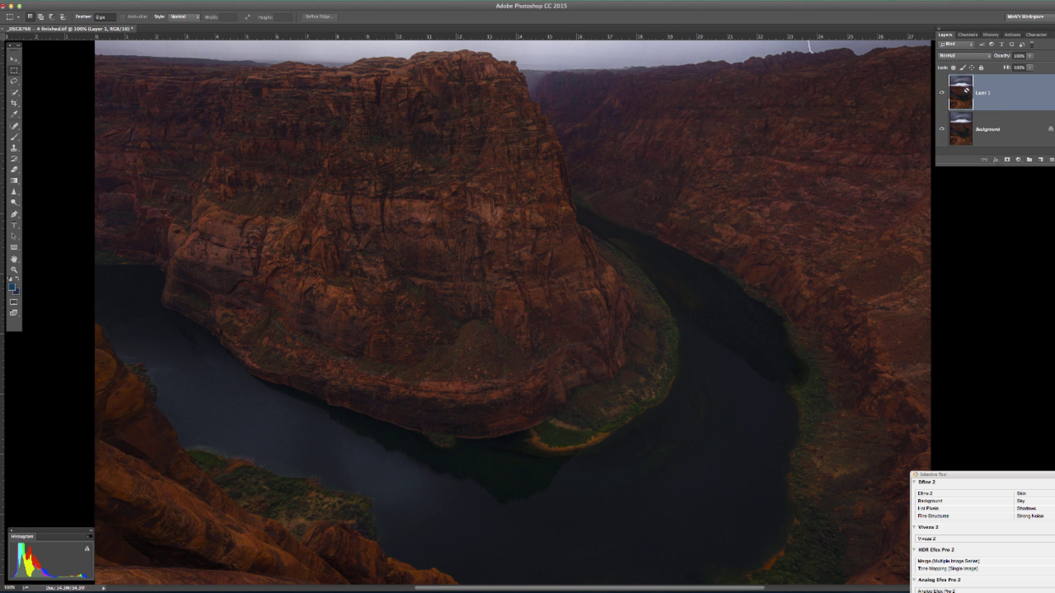
pyautogui.doubleClick(983, 131)
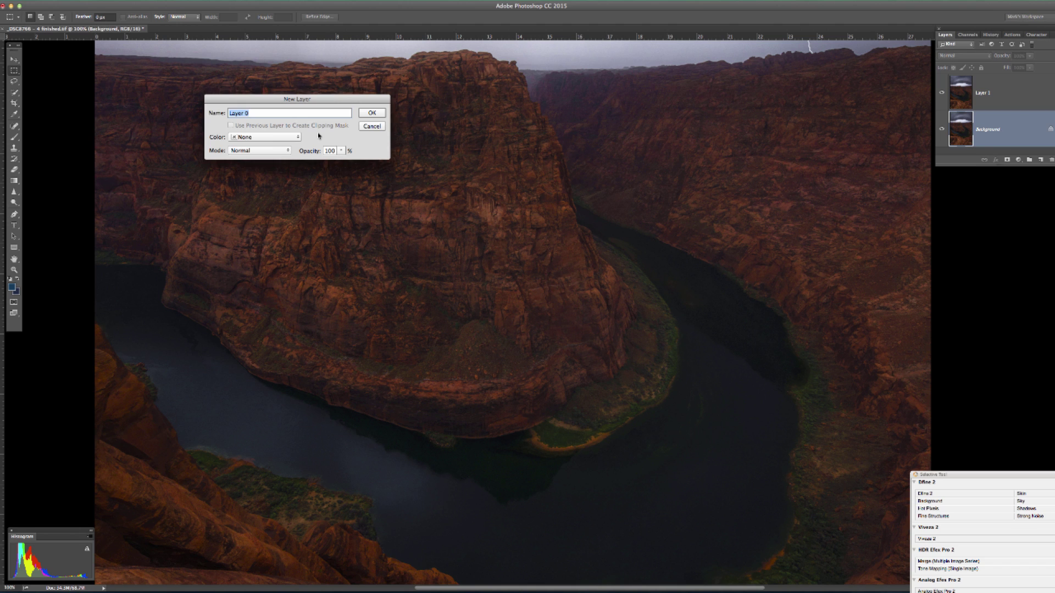
pyautogui.write('No S')
pyautogui.click(371, 112)
pyautogui.click(966, 96)
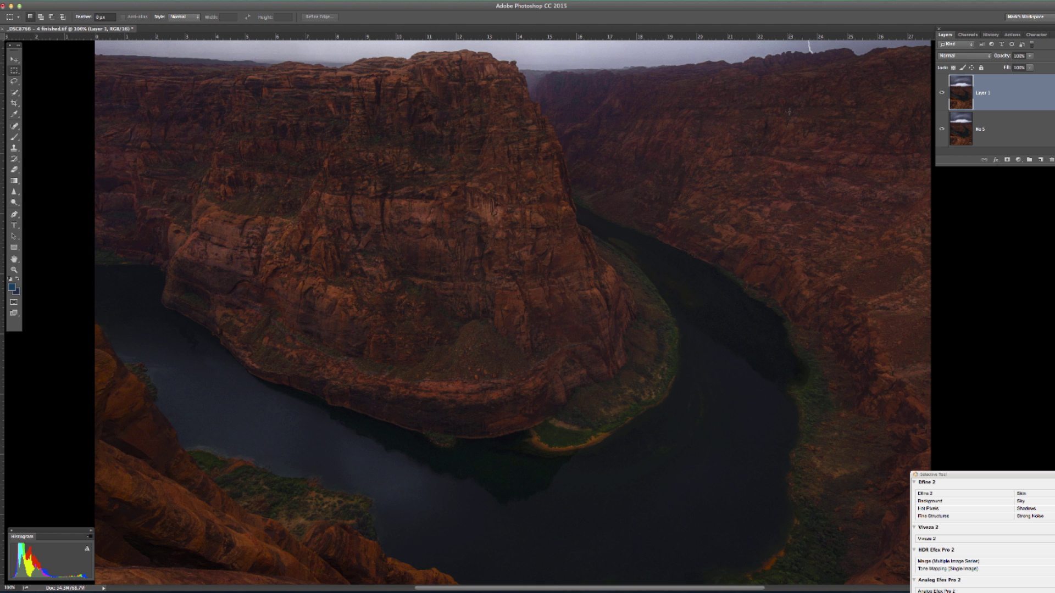
# Step: Open the Camera Raw Filter on Layer 1 with the preview at 100%
pyautogui.click(205, 1)
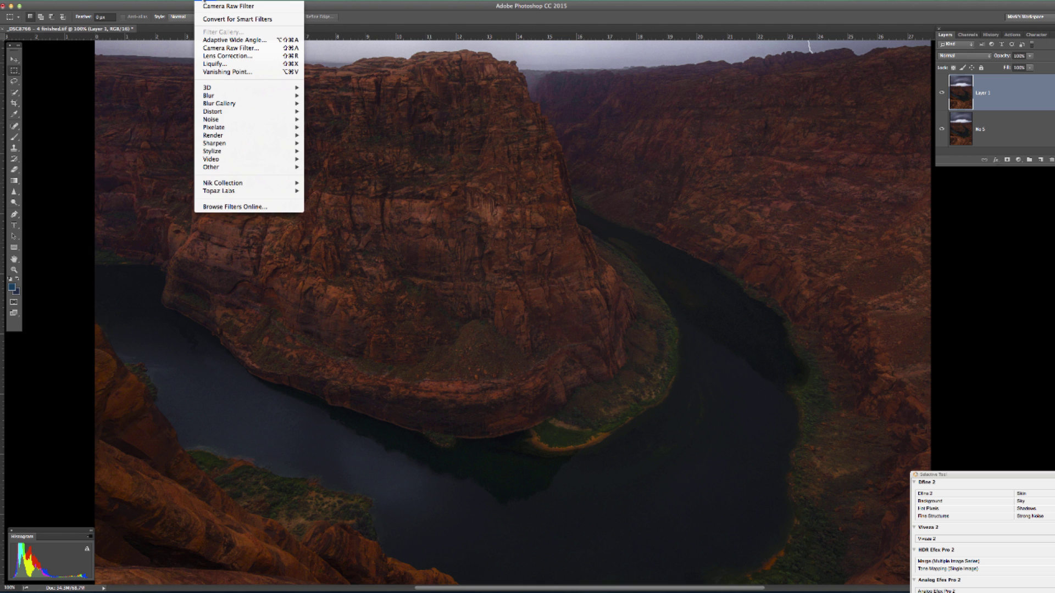
pyautogui.click(226, 49)
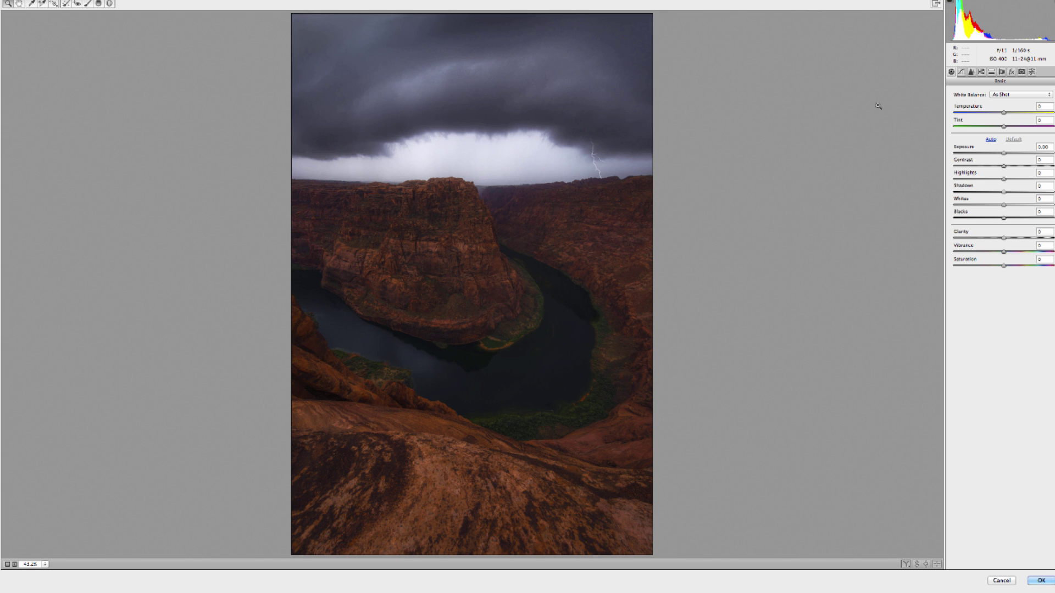
pyautogui.press('super+alt+0')
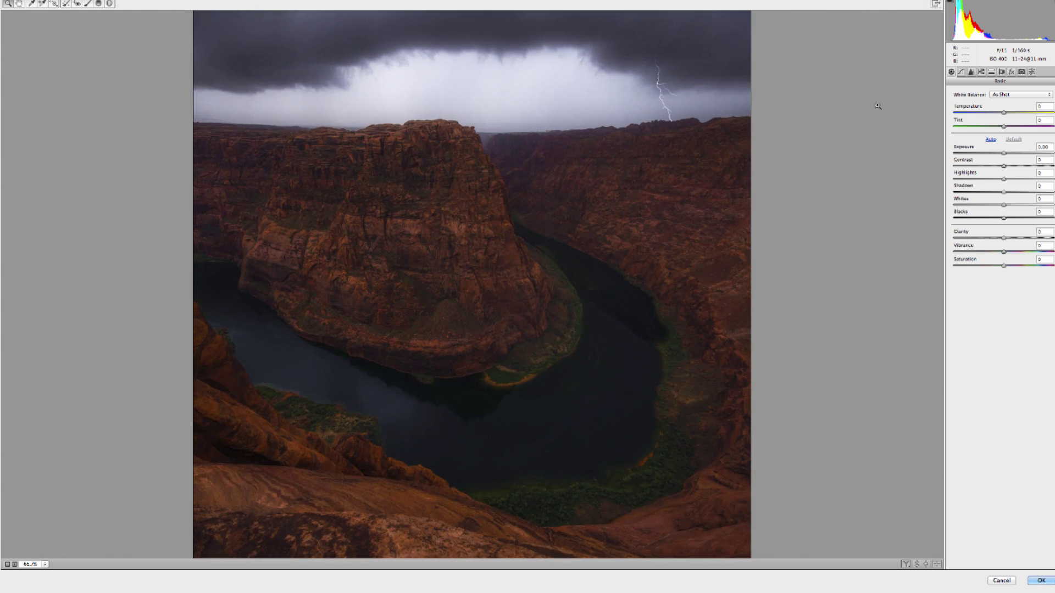
pyautogui.scroll(-2, 624, 196)
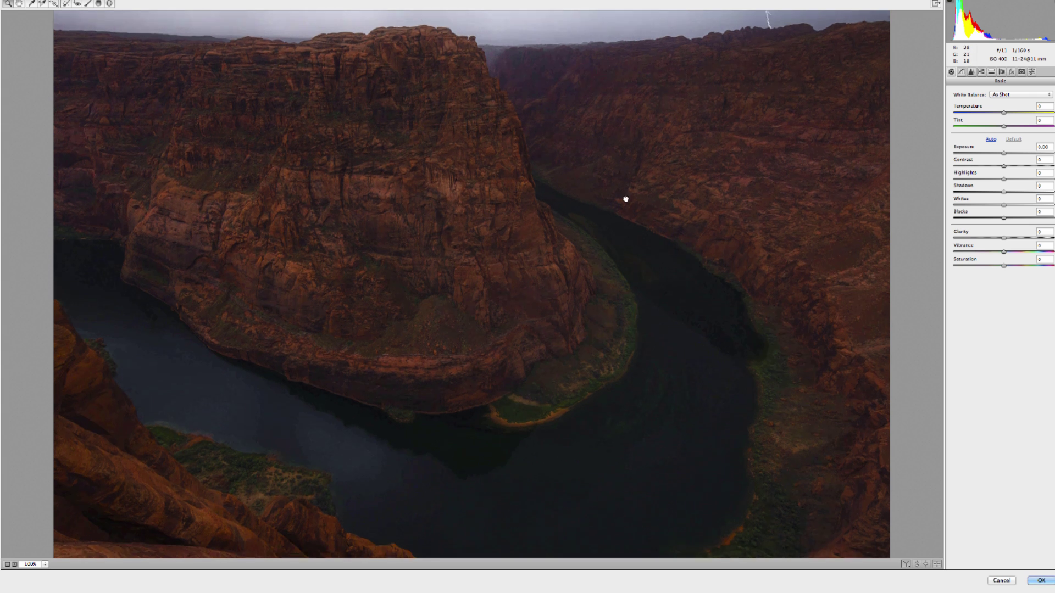
# Step: In the Detail panel, set sharpening Amount 50, Radius 0.5 and Masking 11
pyautogui.click(970, 72)
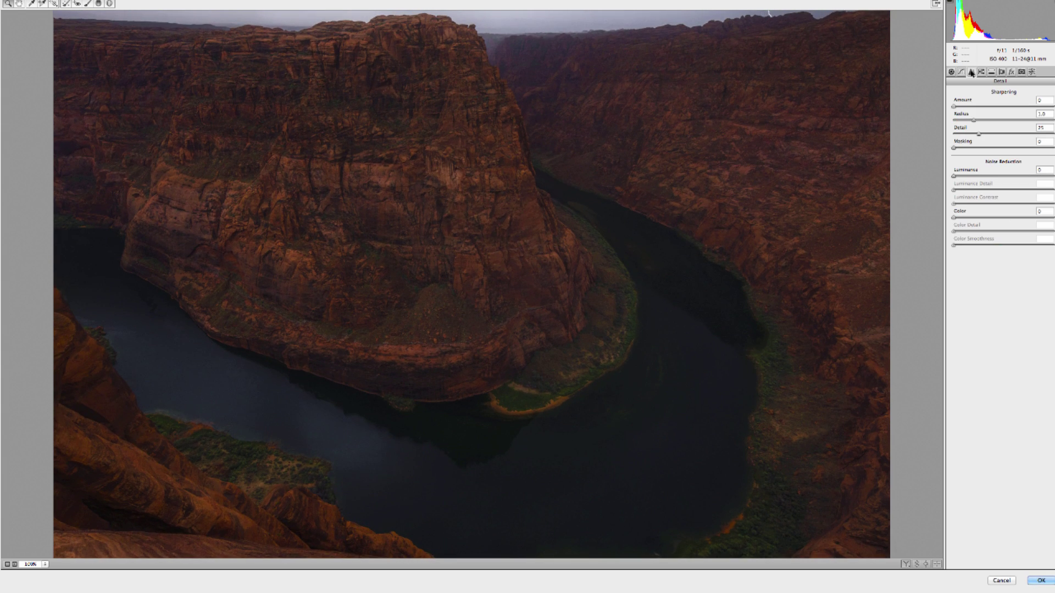
pyautogui.moveTo(974, 121); pyautogui.dragTo(1053, 133)
pyautogui.moveTo(953, 107); pyautogui.dragTo(987, 110)
pyautogui.click(987, 107)
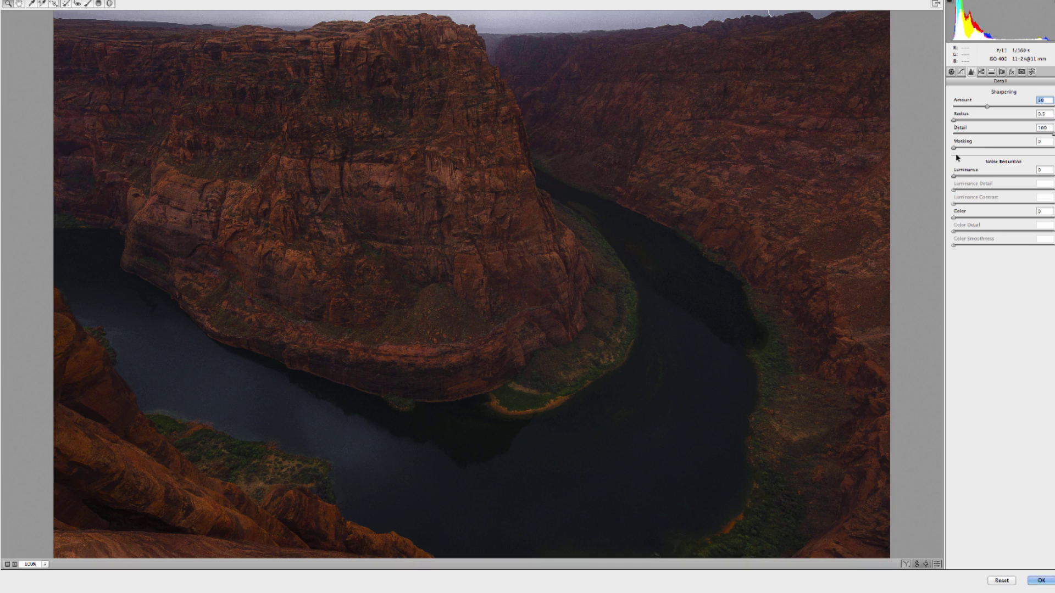
pyautogui.keyDown('alt'); pyautogui.click(955, 149); pyautogui.keyUp('alt')
pyautogui.moveTo(955, 151); pyautogui.dragTo(975, 151)
# Step: Apply the Camera Raw sharpening, rename Layer 1 to D, and make three copies of it
pyautogui.press('Return')
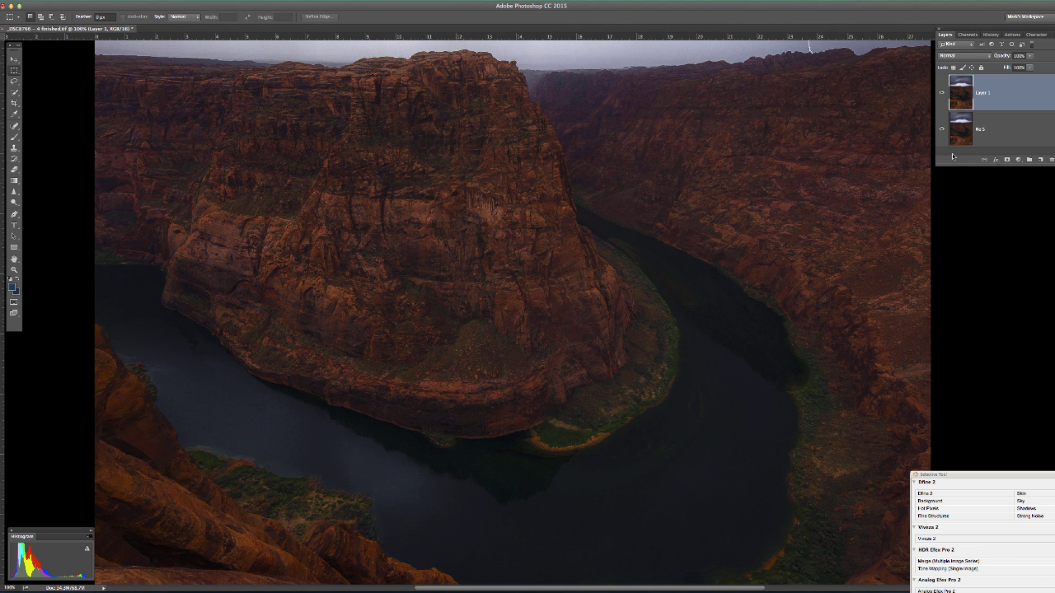
pyautogui.moveTo(953, 163); pyautogui.dragTo(952, 237)
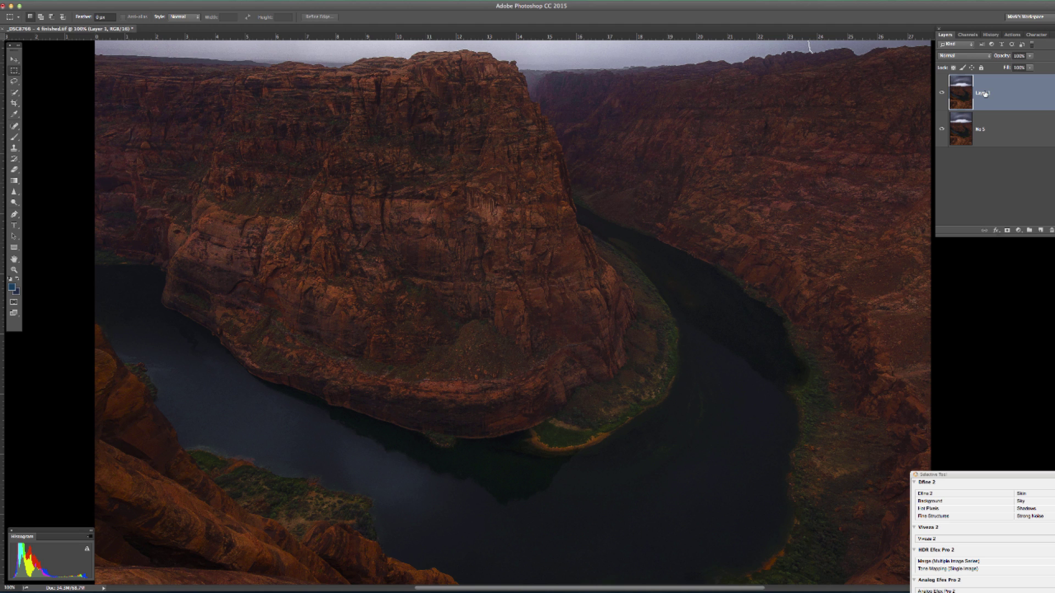
pyautogui.doubleClick(985, 93)
pyautogui.write('D')
pyautogui.press('Return')
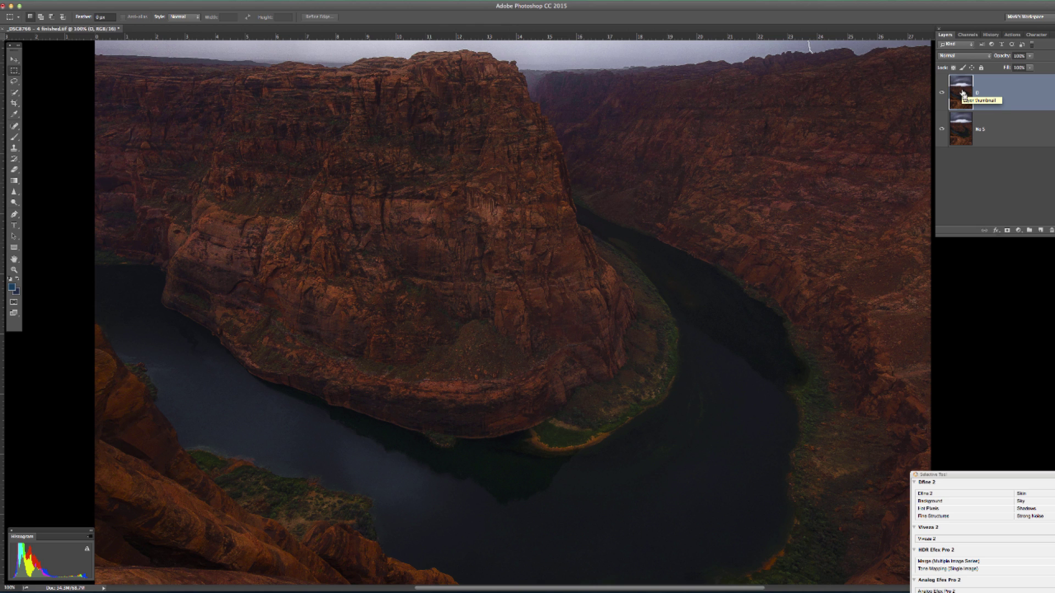
pyautogui.hotkey('ctrl', 'j')
pyautogui.hotkey('ctrl', 'j')
pyautogui.hotkey('ctrl', 'j')
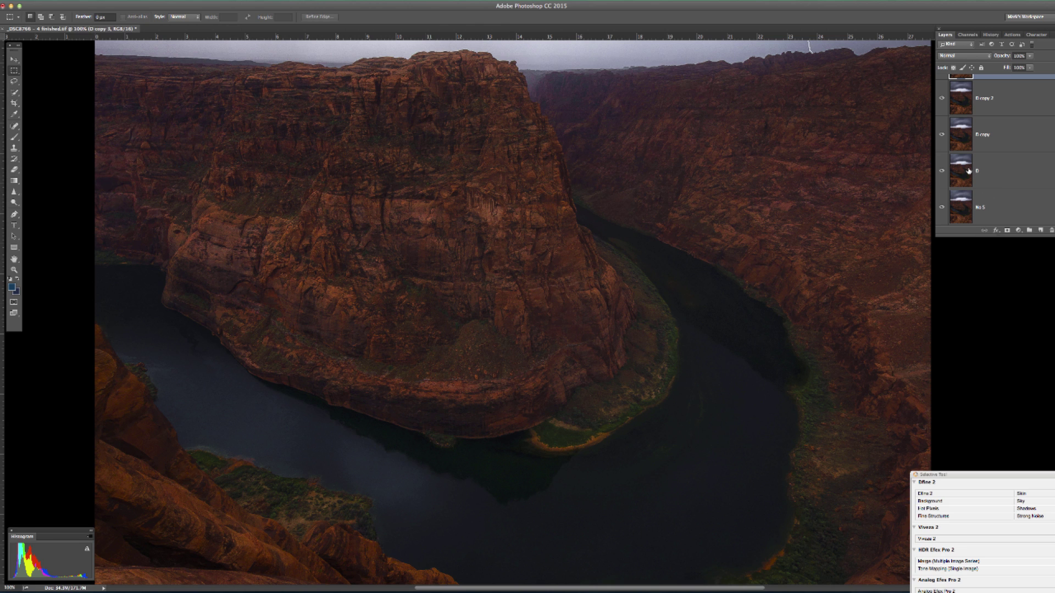
pyautogui.click(960, 136)
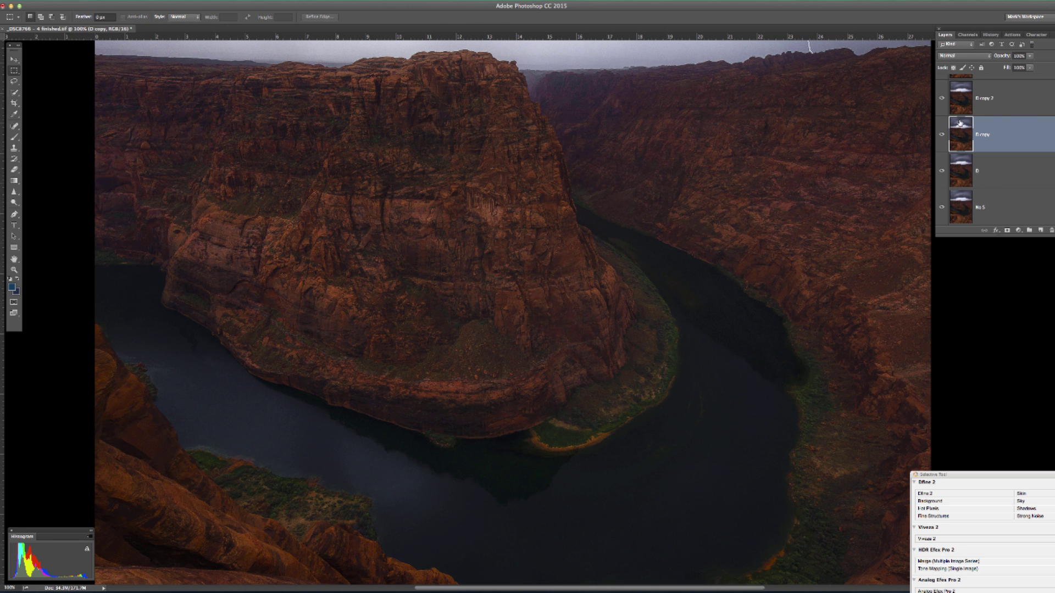
# Step: Hide D copy 2 and D copy 3, then Unsharp Mask D copy at 500%, radius 0.3 px
pyautogui.scroll(1, 994, 149)
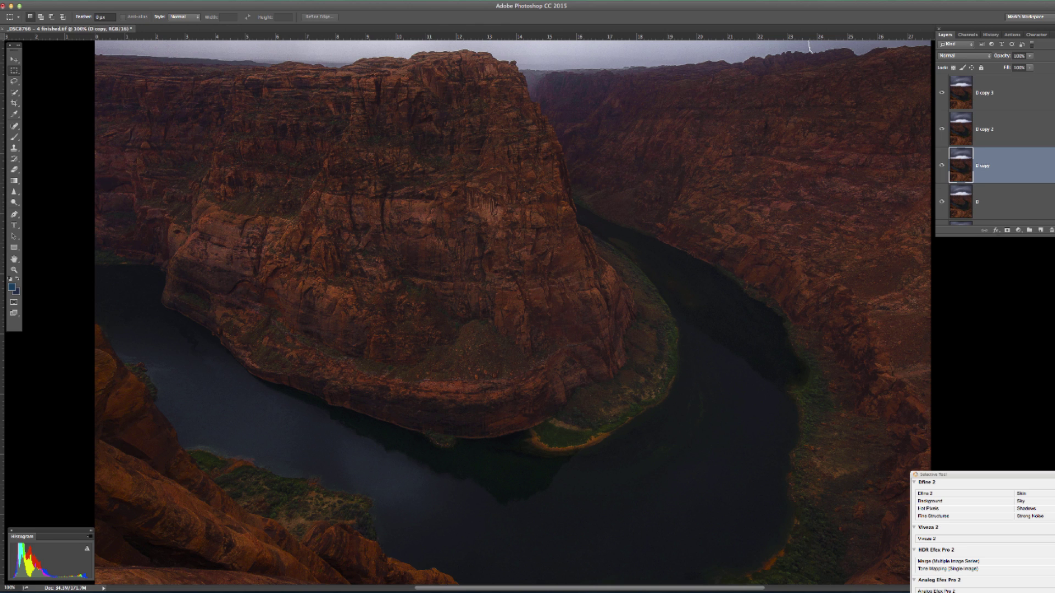
pyautogui.click(942, 129)
pyautogui.click(942, 95)
pyautogui.press('super+alt+f')
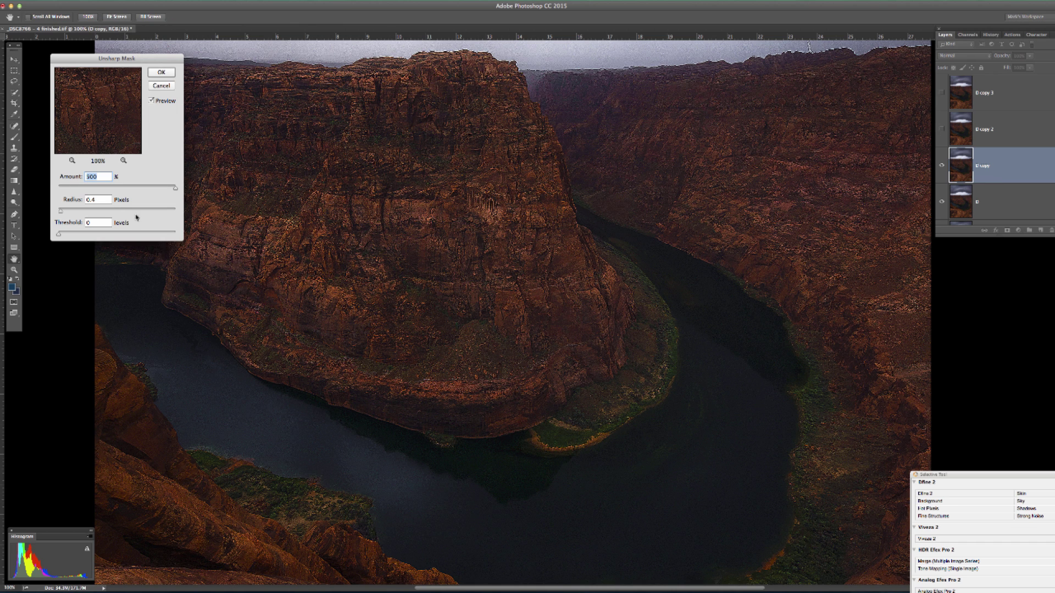
pyautogui.click(73, 199)
pyautogui.press('Down')
pyautogui.press('Down')
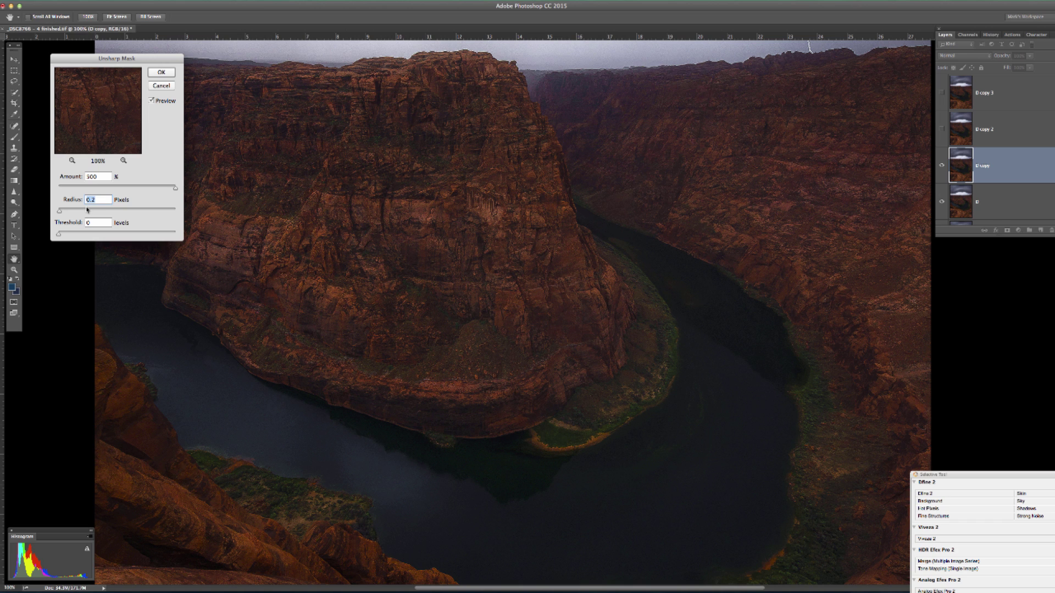
pyautogui.click(162, 74)
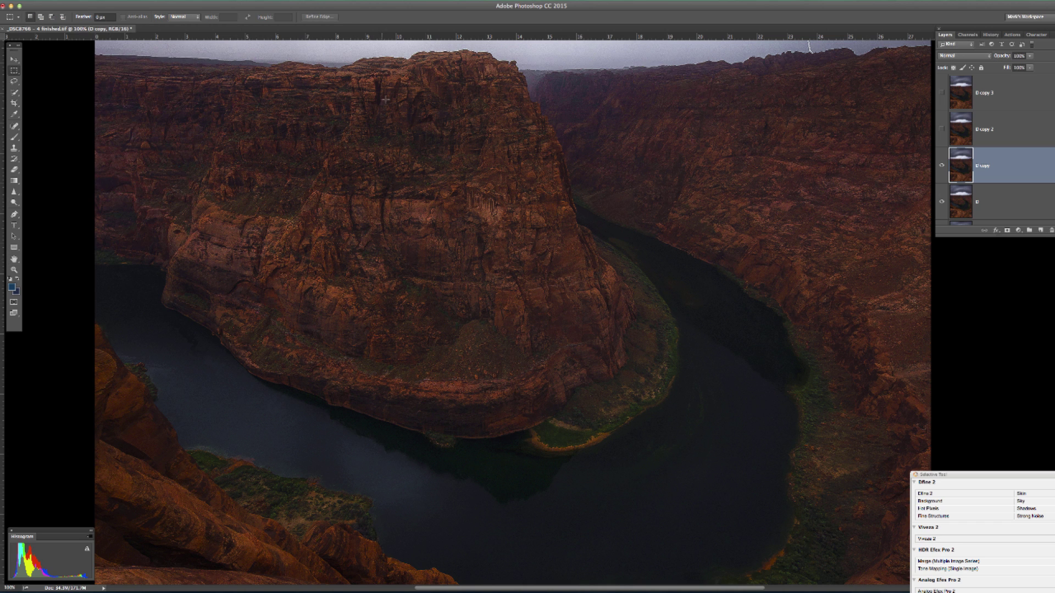
# Step: Show D copy 2 and sharpen it with Unsharp Mask at radius 0.2 px
pyautogui.click(942, 129)
pyautogui.click(960, 129)
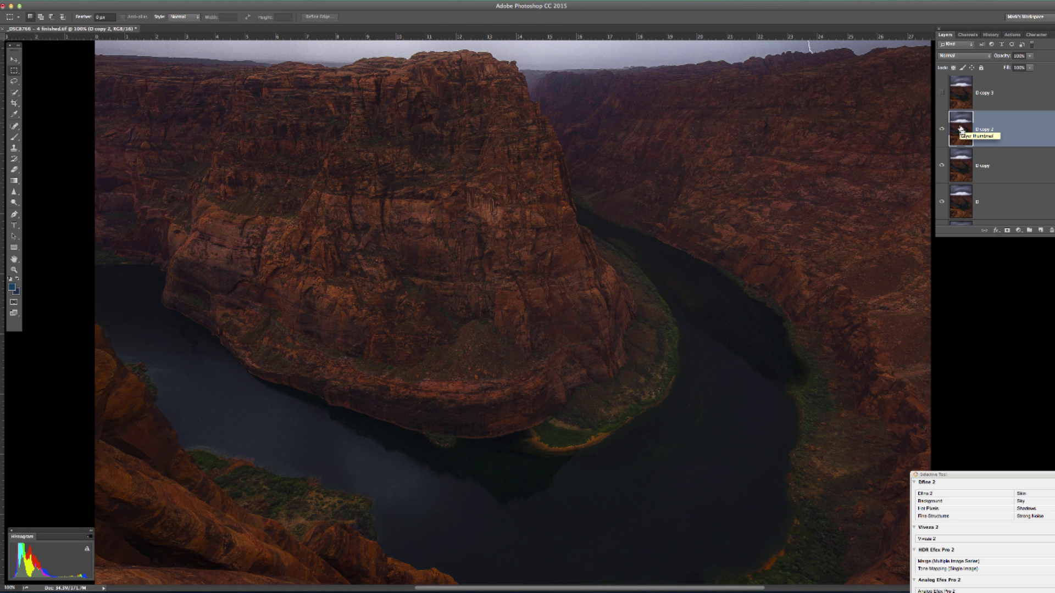
pyautogui.press('super+alt+f')
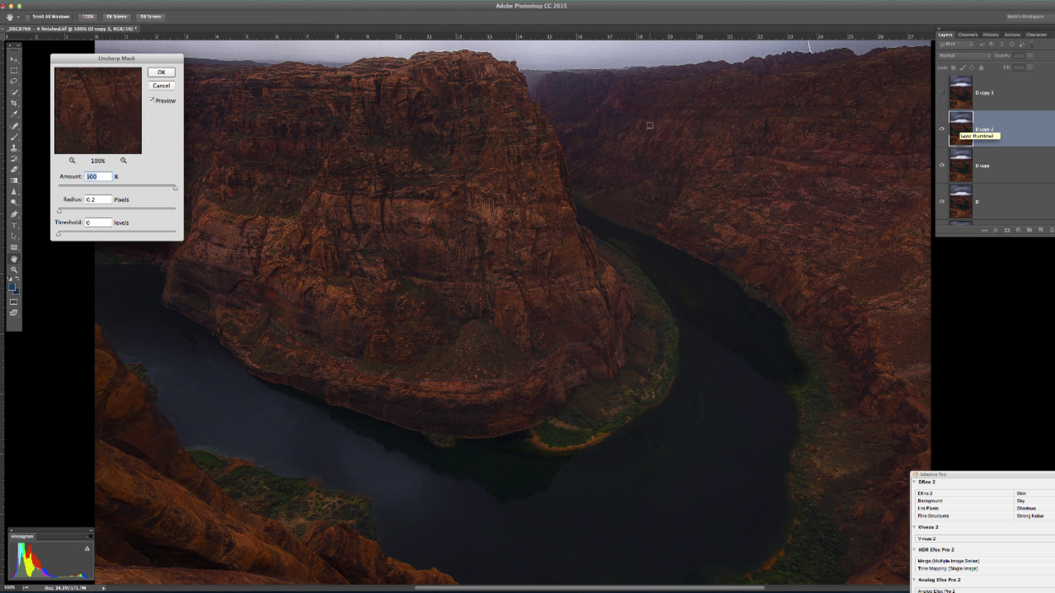
pyautogui.click(98, 201)
pyautogui.click(161, 72)
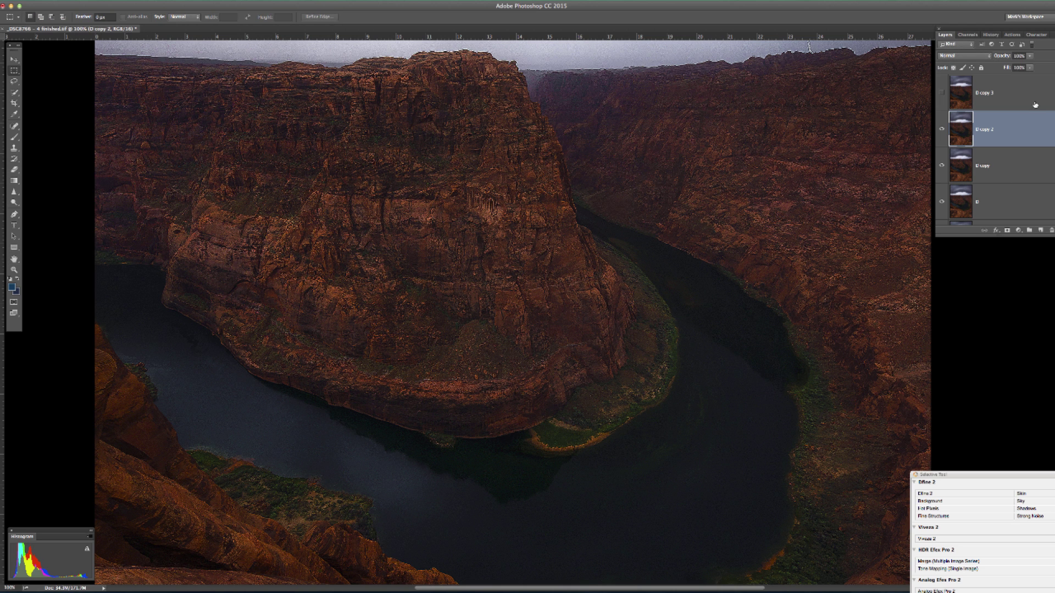
# Step: Show D copy 3 and sharpen it with Unsharp Mask at radius 0.4 px
pyautogui.click(942, 93)
pyautogui.click(966, 93)
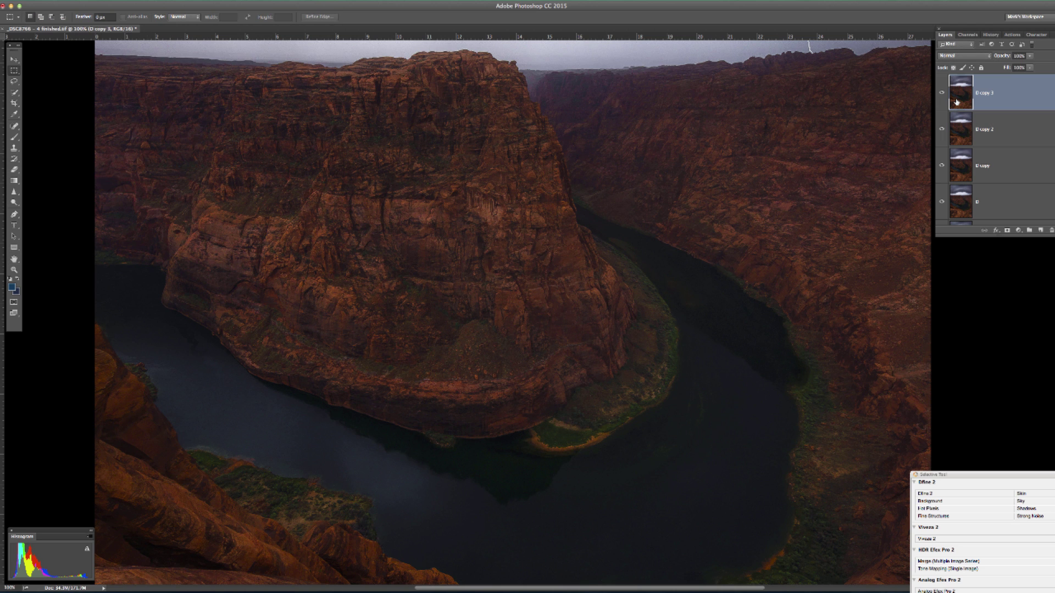
pyautogui.press('super+alt+f')
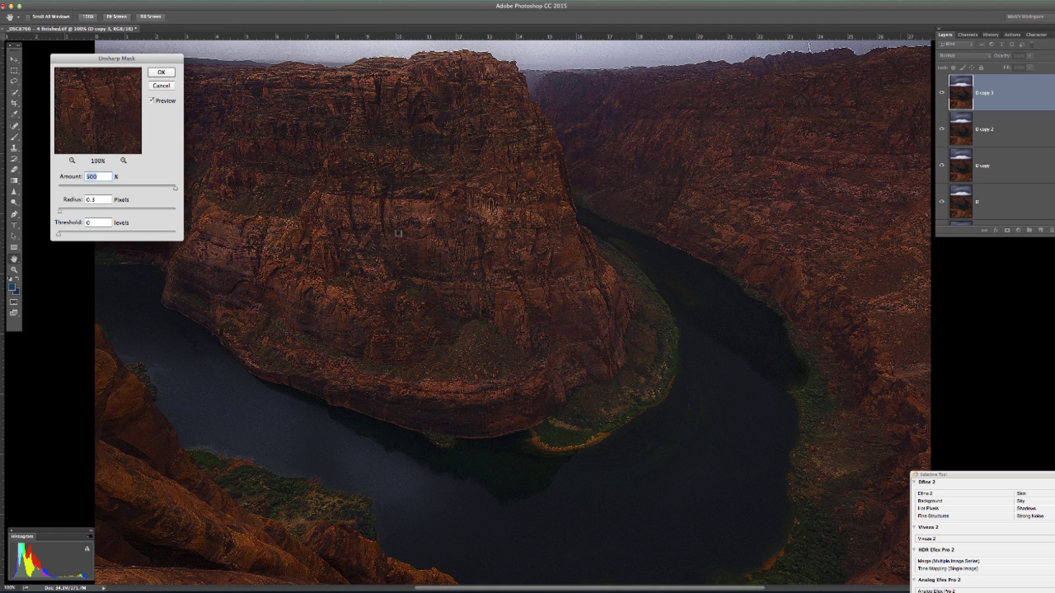
pyautogui.press('Tab')
pyautogui.press('Up')
pyautogui.click(161, 72)
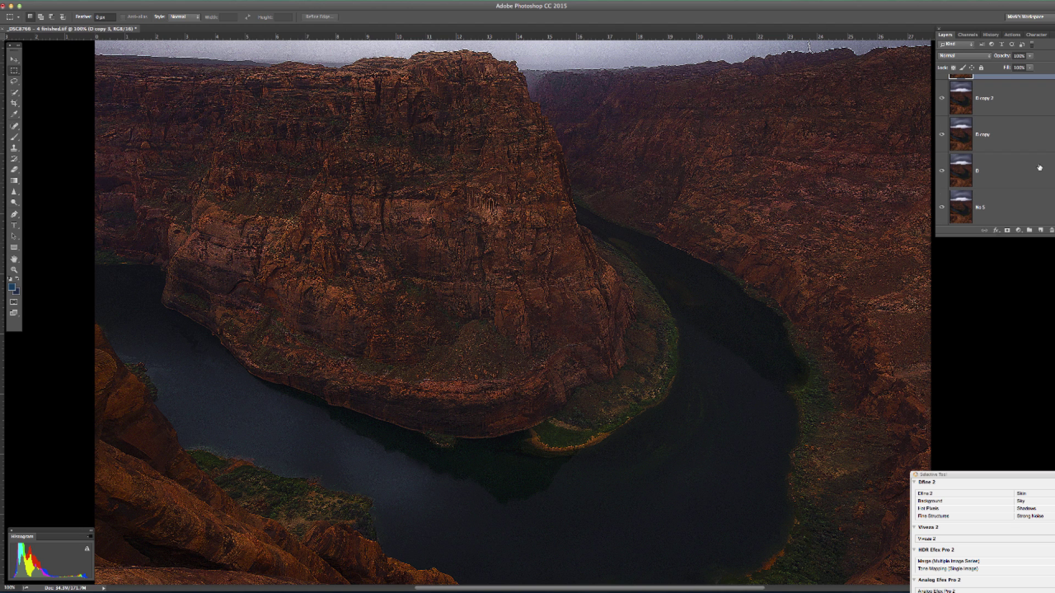
# Step: Review the four sharpened layers and bring up the Image menu
pyautogui.scroll(-2, 1039, 167)
pyautogui.scroll(2, 983, 107)
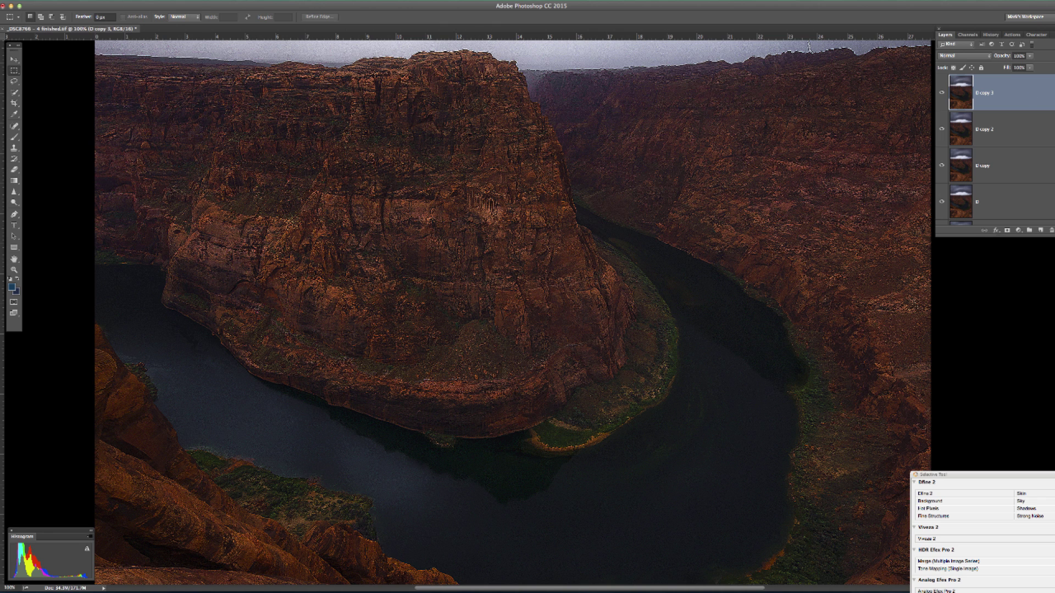
pyautogui.click(113, 0)
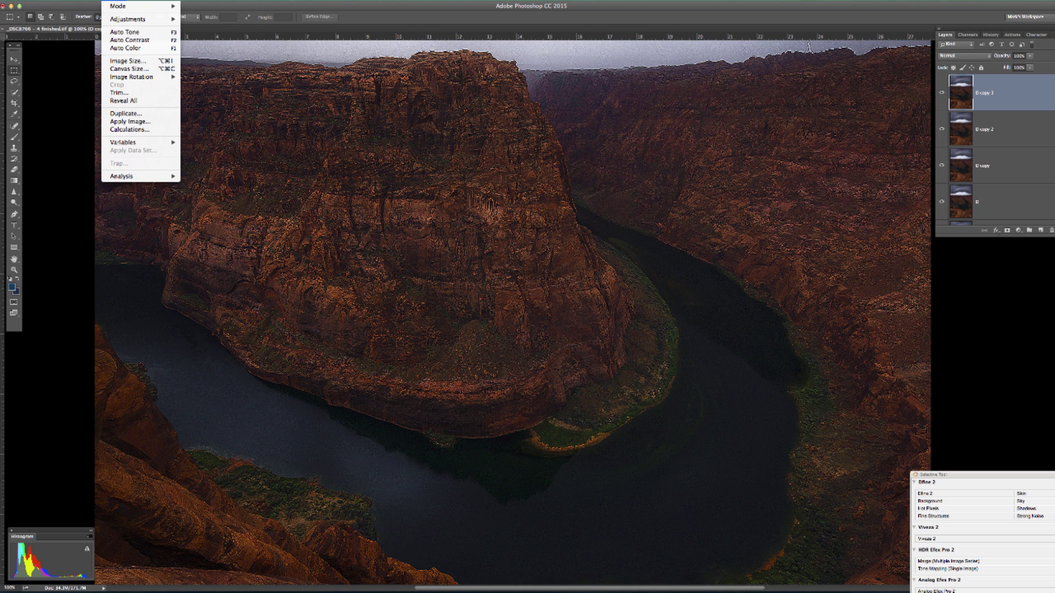
# Step: Resize the image to 833 × 1250 px by entering a 1250 px height
pyautogui.click(126, 60)
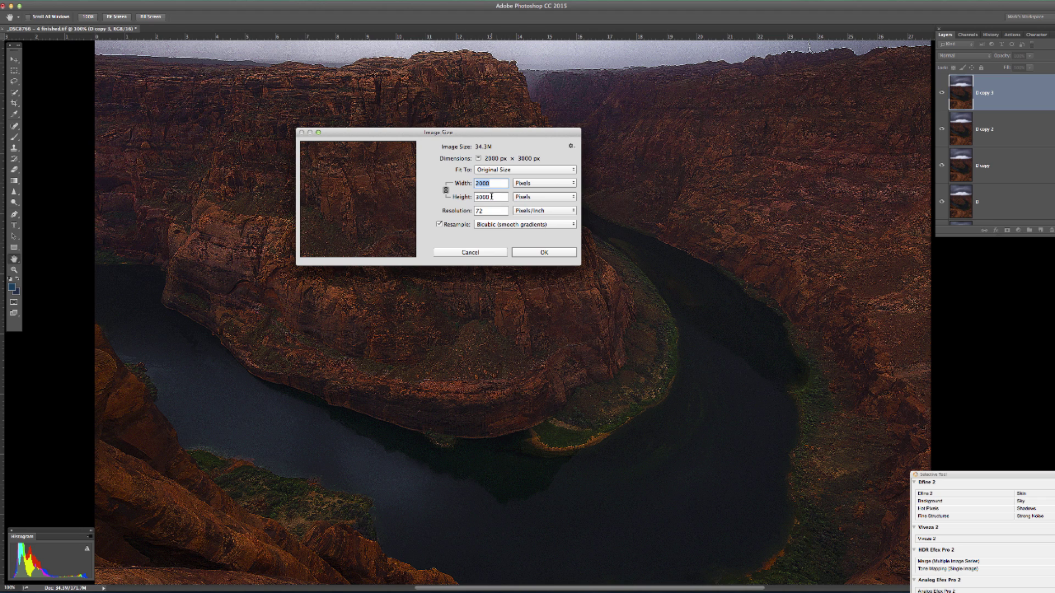
pyautogui.press('Tab')
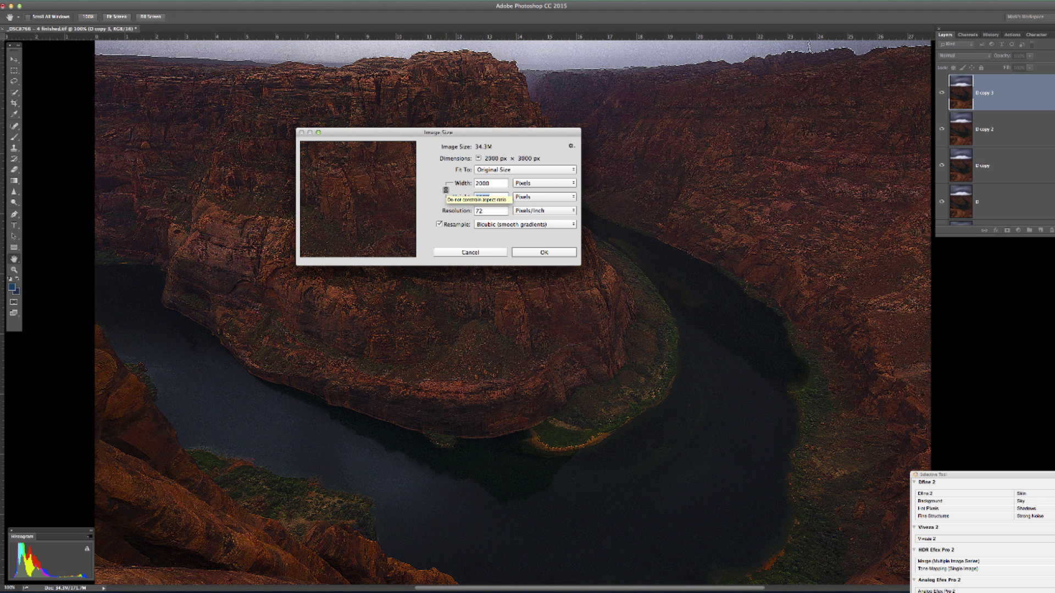
pyautogui.write('1250')
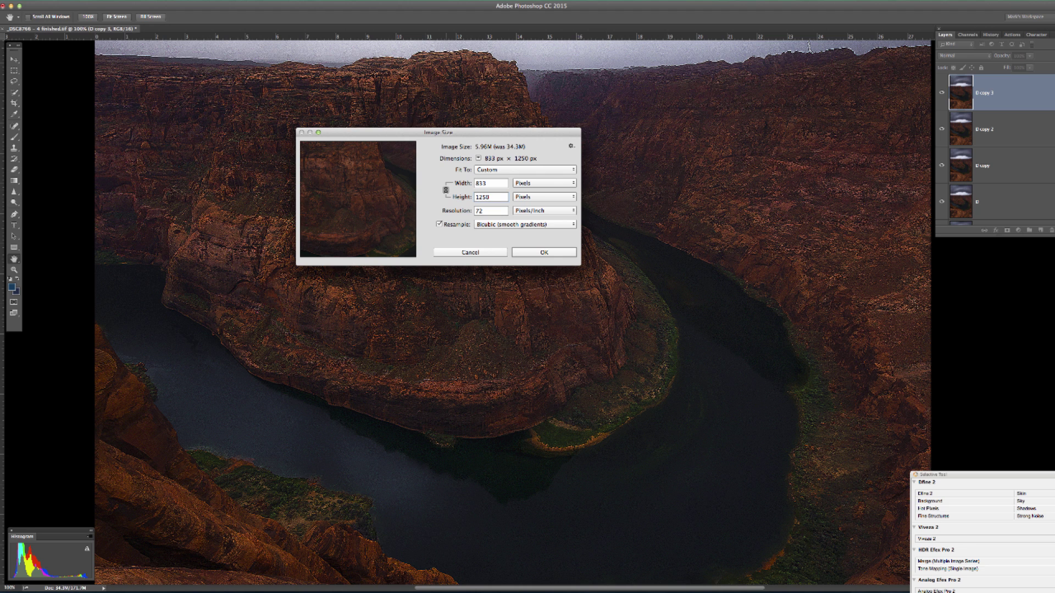
pyautogui.click(525, 253)
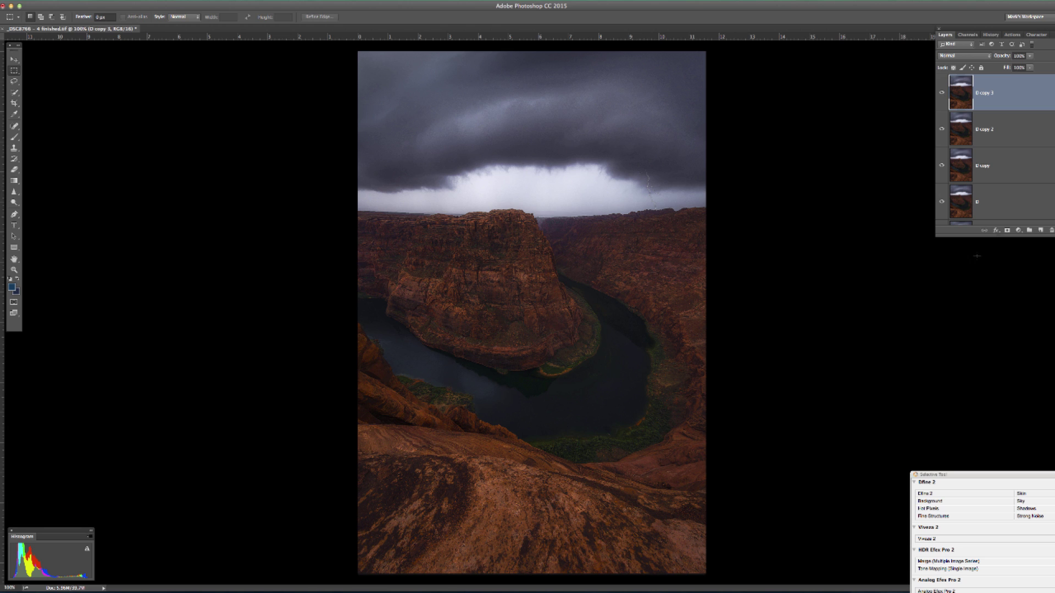
# Step: Expand the Layers panel to show all five layers and hide D copy 3, D copy 2, D copy and D
pyautogui.moveTo(971, 236); pyautogui.dragTo(940, 348)
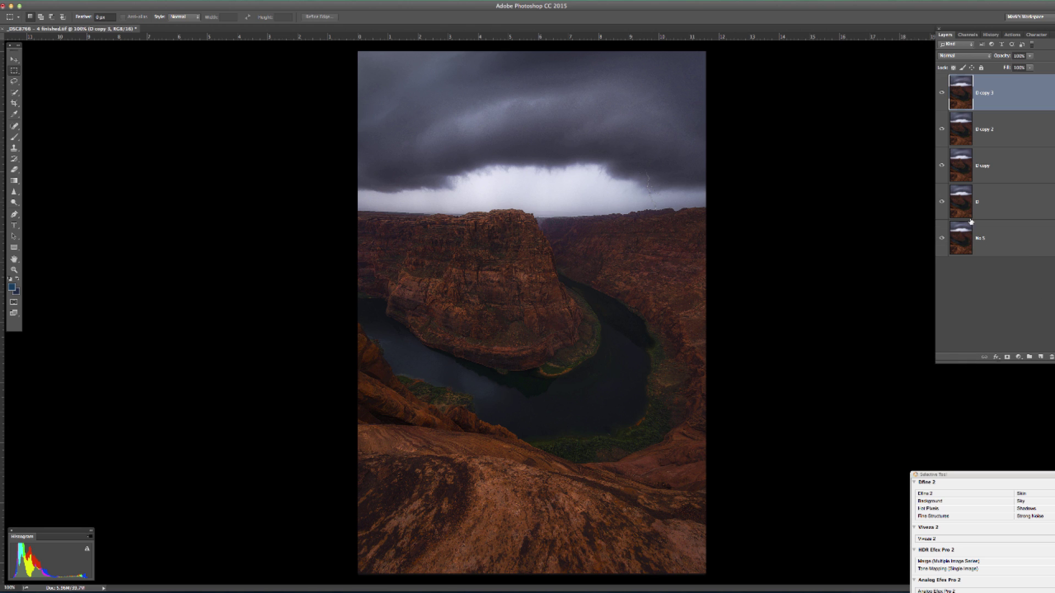
pyautogui.click(941, 93)
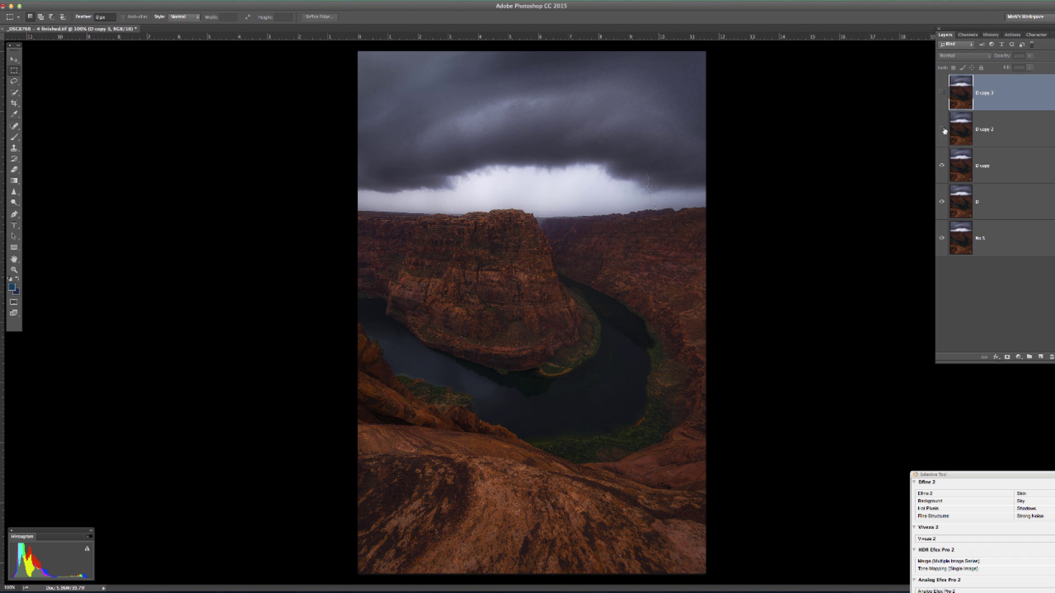
pyautogui.click(942, 129)
pyautogui.click(941, 165)
pyautogui.click(941, 201)
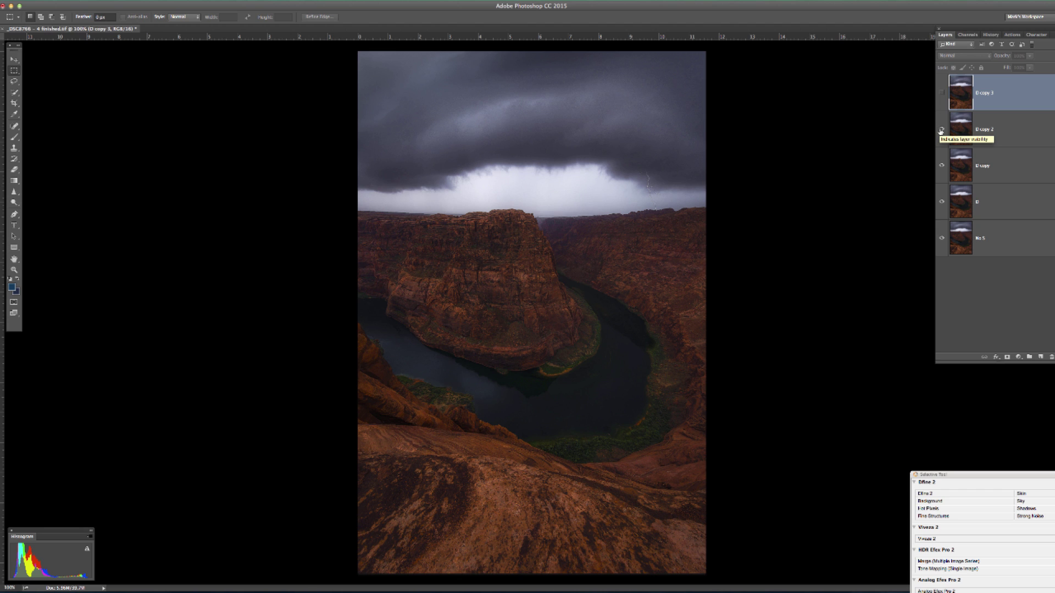
# Step: Toggle D copy 2 on and off to compare its sharpening, then select D copy
pyautogui.click(941, 130)
pyautogui.click(941, 131)
pyautogui.click(941, 130)
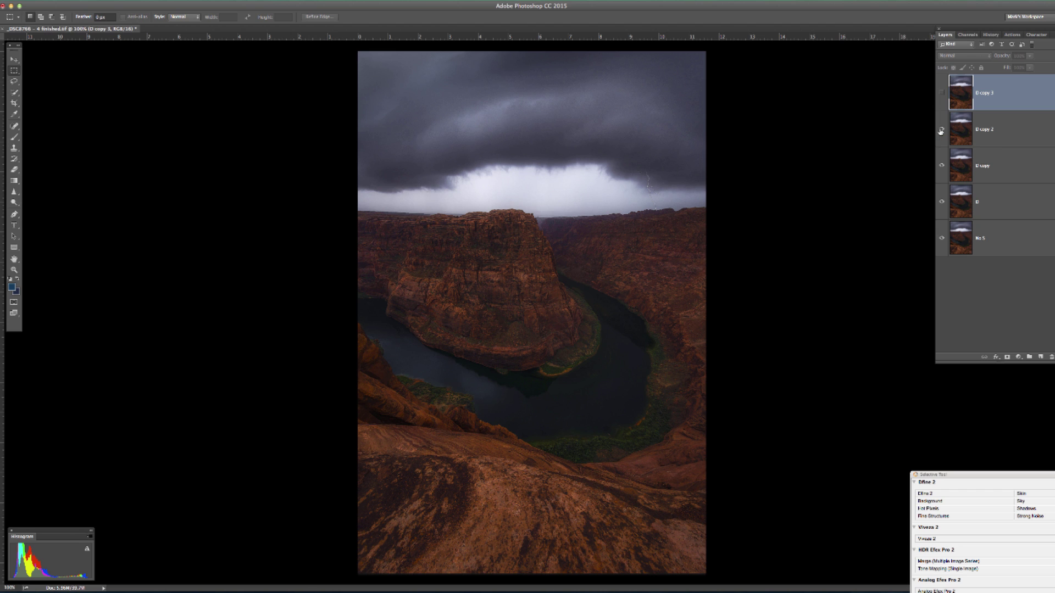
pyautogui.click(981, 165)
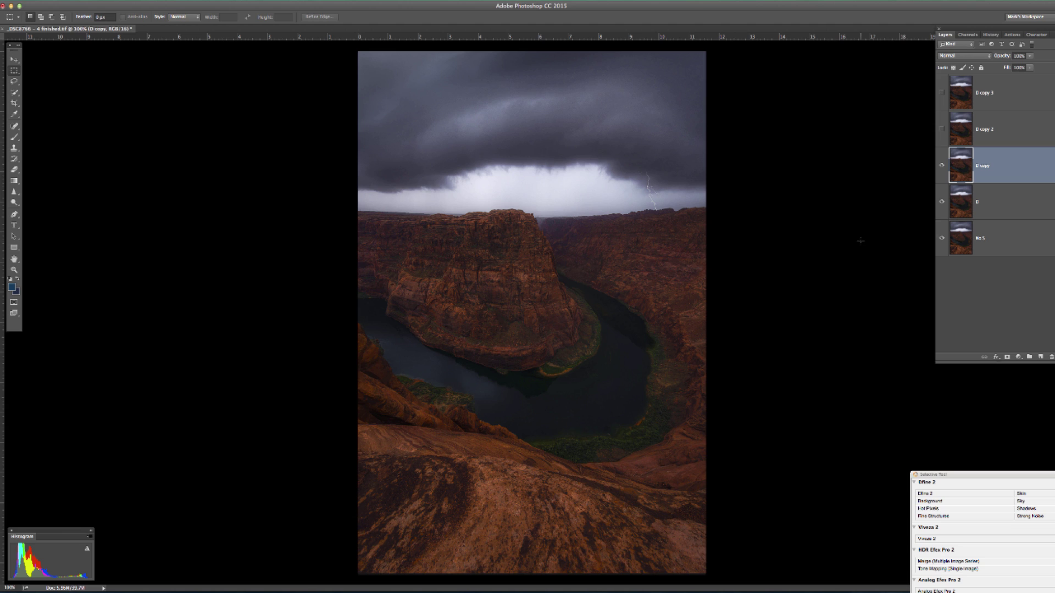
# Step: Give D copy 2 a black hide-all mask and reset colours to white foreground
pyautogui.click(961, 130)
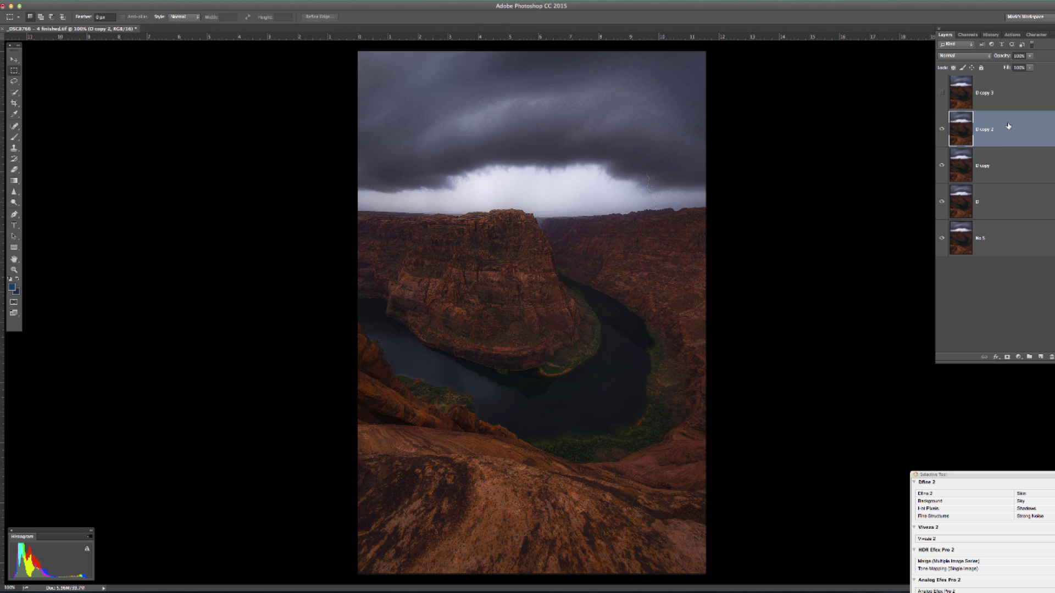
pyautogui.keyDown('alt'); pyautogui.click(1007, 357); pyautogui.keyUp('alt')
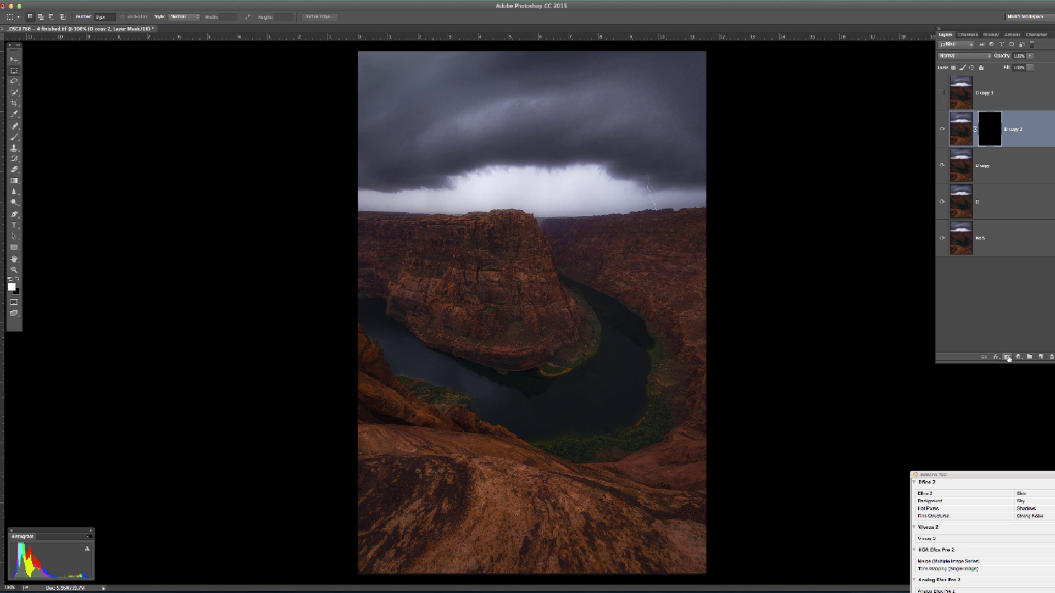
pyautogui.click(9, 280)
# Step: Choose the Brush tool and raise its hardness to about a third
pyautogui.click(15, 138)
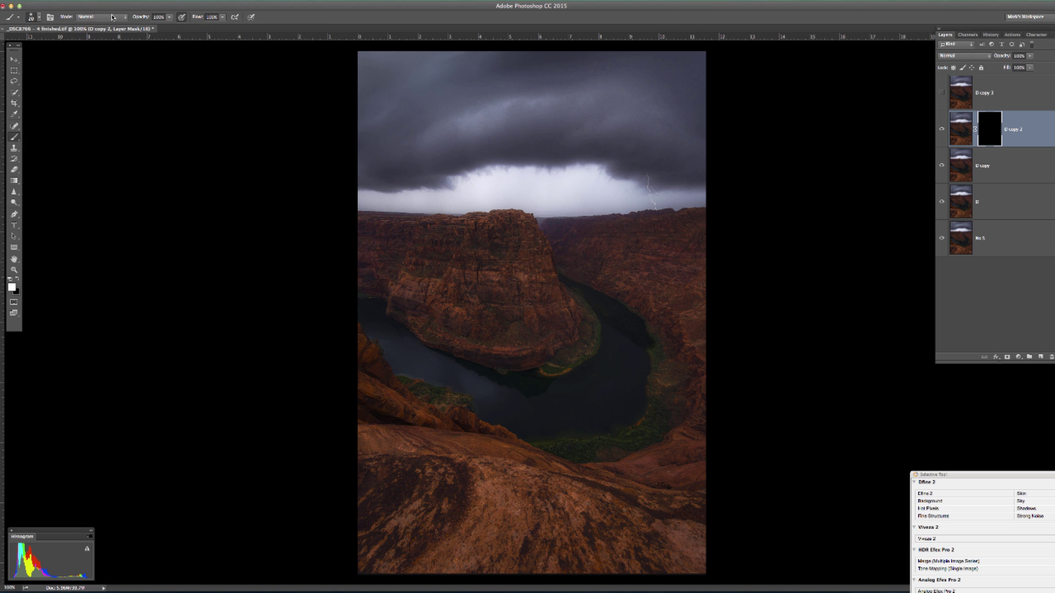
pyautogui.rightClick(472, 143)
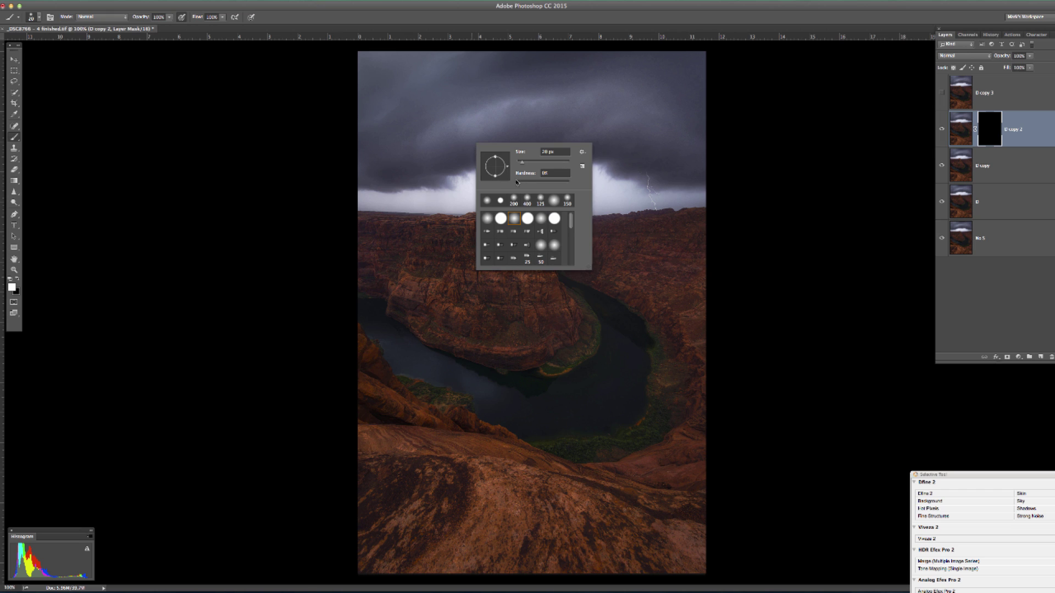
pyautogui.moveTo(516, 182)
pyautogui.mouseDown()
pyautogui.moveTo(579, 189)
pyautogui.moveTo(514, 188)
pyautogui.mouseUp()
# Step: With D copy 2's mask targeted, paint two white spots with a 70 px brush
pyautogui.click(242, 185)
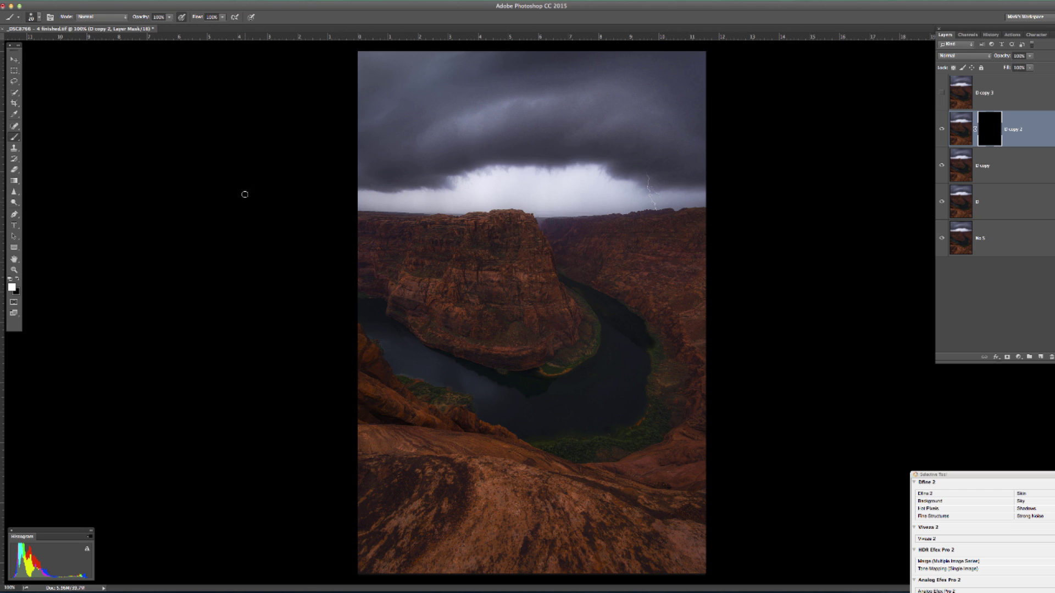
pyautogui.press(']')
pyautogui.press(']')
pyautogui.press(']')
pyautogui.press(']')
pyautogui.press(']')
pyautogui.press(']')
pyautogui.press(']')
pyautogui.press(']')
pyautogui.press(']')
pyautogui.press(']')
pyautogui.press(']')
pyautogui.press(']')
pyautogui.press(']')
pyautogui.press(']')
pyautogui.click(957, 129)
pyautogui.click(987, 127)
pyautogui.press('[')
pyautogui.press('[')
pyautogui.press('[')
pyautogui.press('[')
pyautogui.click(563, 321)
pyautogui.click(384, 235)
# Step: Set the brush to 70 px and paint white along the image's right edge
pyautogui.press(']')
pyautogui.press(']')
pyautogui.press(']')
pyautogui.press(']')
pyautogui.press(']')
pyautogui.press(']')
pyautogui.press(']')
pyautogui.press(']')
pyautogui.press('[')
pyautogui.press('[')
pyautogui.press('[')
pyautogui.press('[')
pyautogui.press('[')
pyautogui.press('[')
pyautogui.press('[')
pyautogui.press('[')
pyautogui.press(']')
pyautogui.press(']')
pyautogui.moveTo(723, 403); pyautogui.dragTo(702, 388)
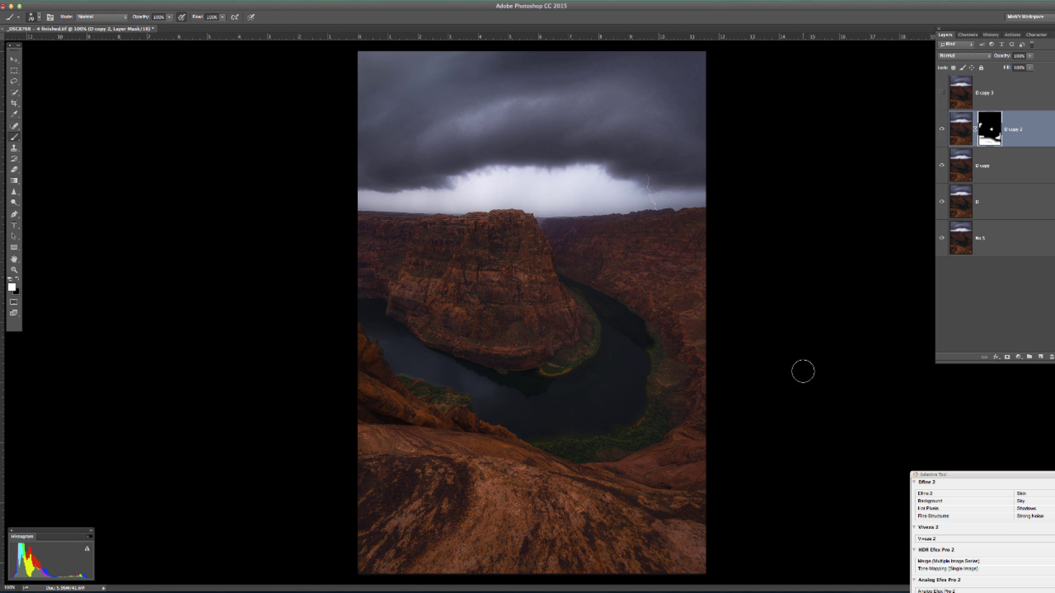